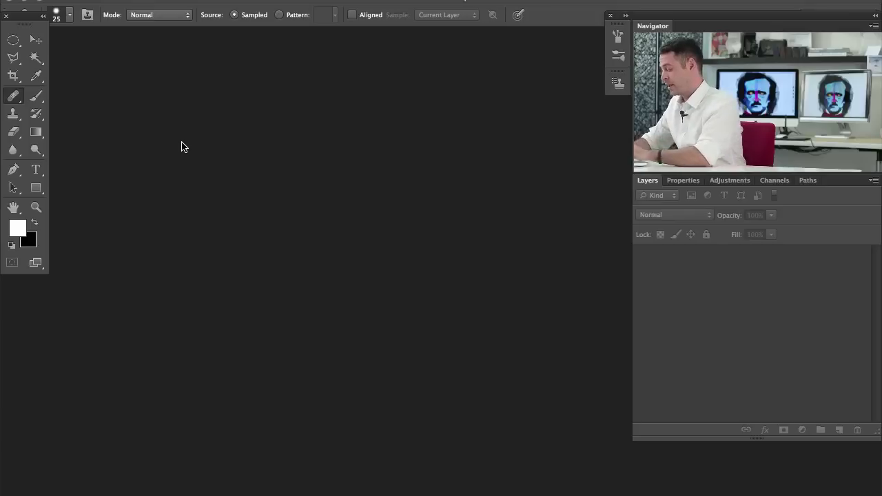
Step: Create a blank 1000 × 1000 px, 300 ppi document, switch to full-screen mode on grey and pan the view
key(ctrl+n)
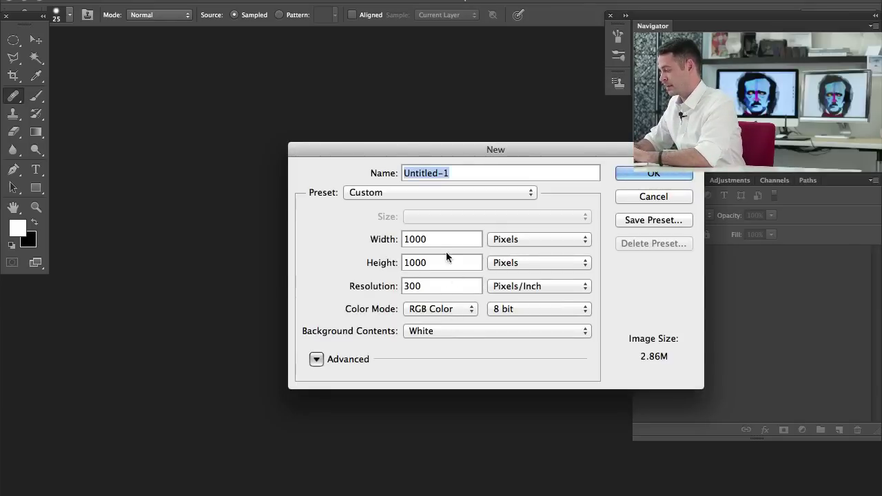
key(Return)
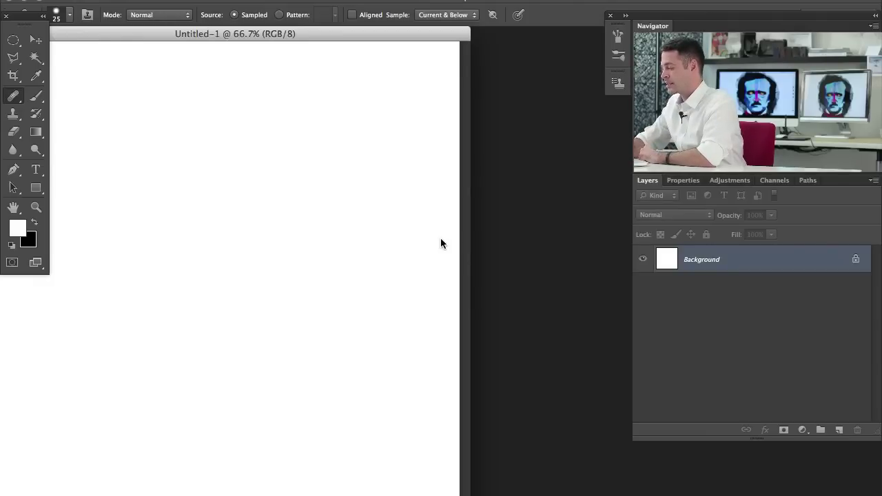
key(f)
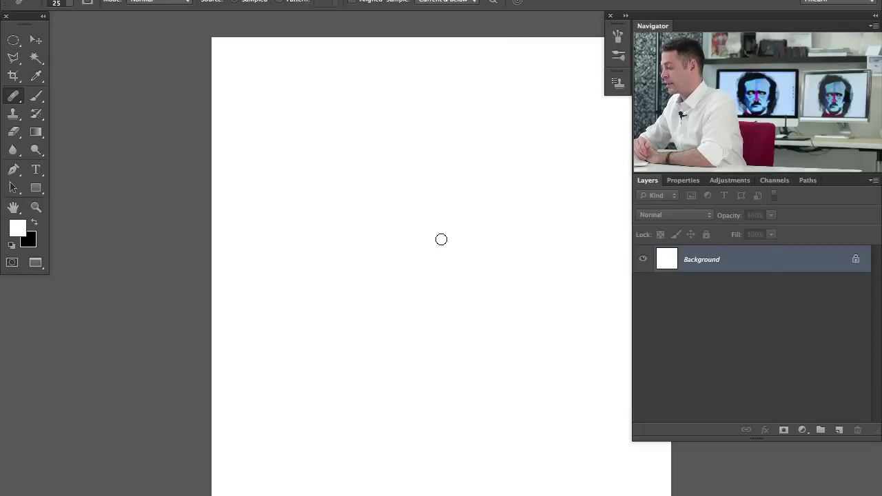
key(f)
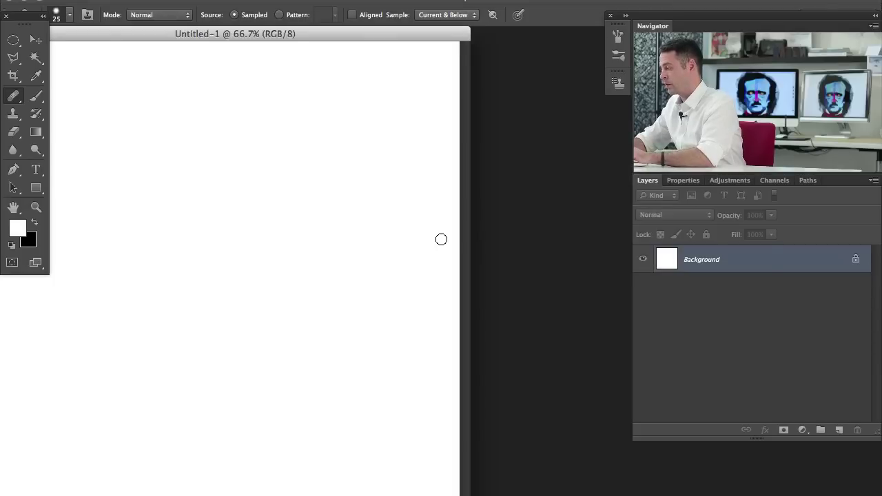
key(f)
key(f)
key(f)
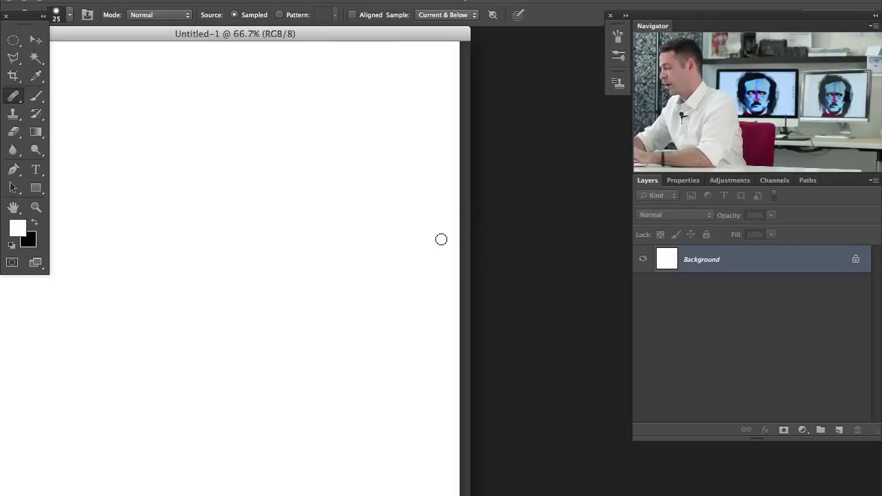
key(f)
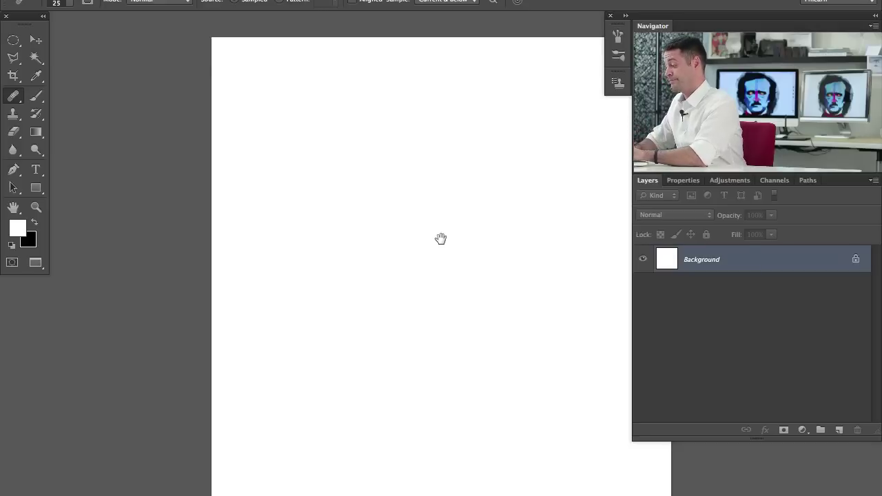
drag(442, 239, 440, 239)
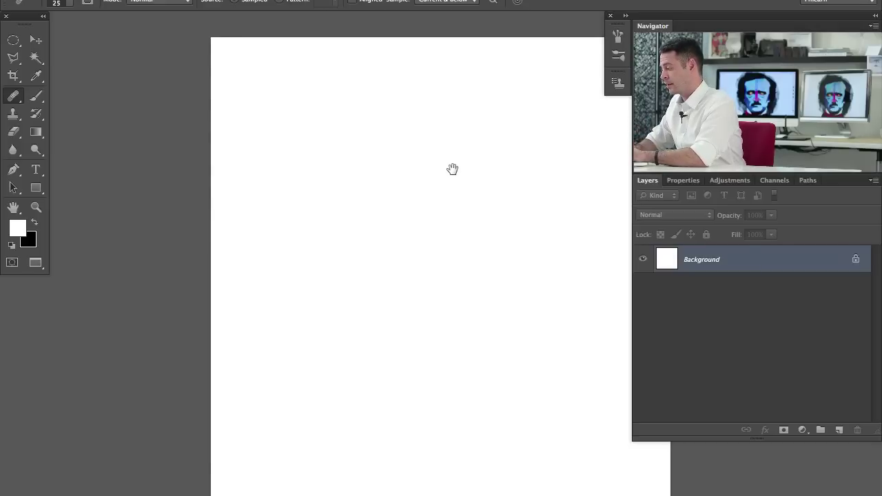
drag(452, 169, 339, 172)
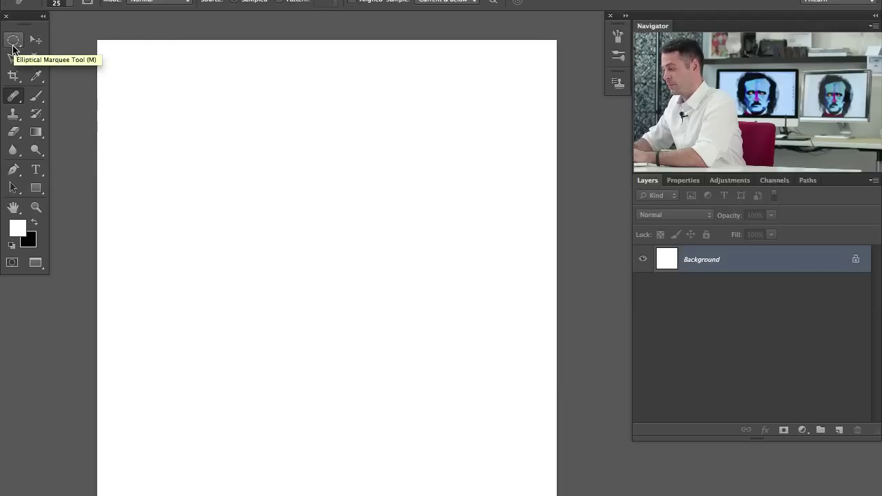
Step: Switch through the Elliptical Marquee, lasso variants and Magic Wand selection tools
click(13, 43)
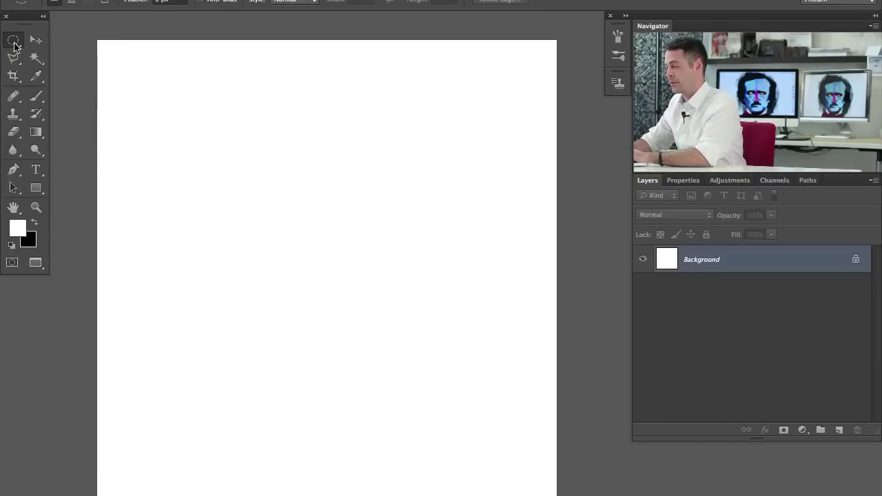
key(l)
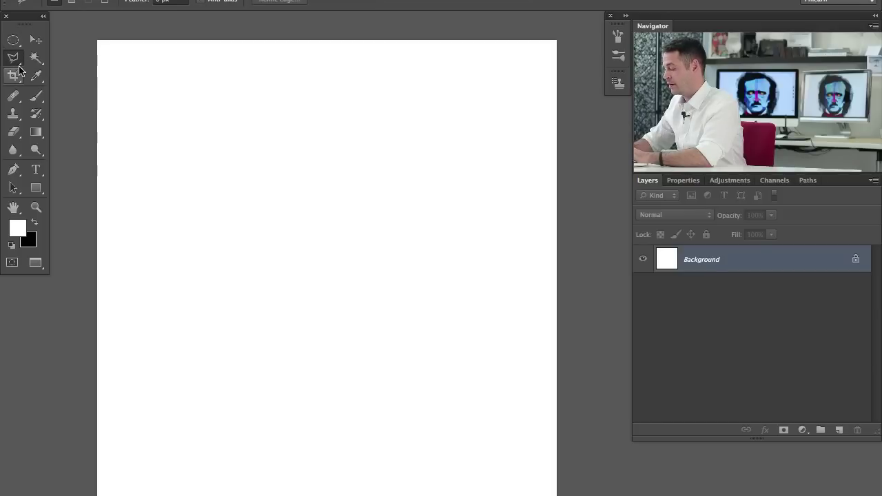
key(shift+l)
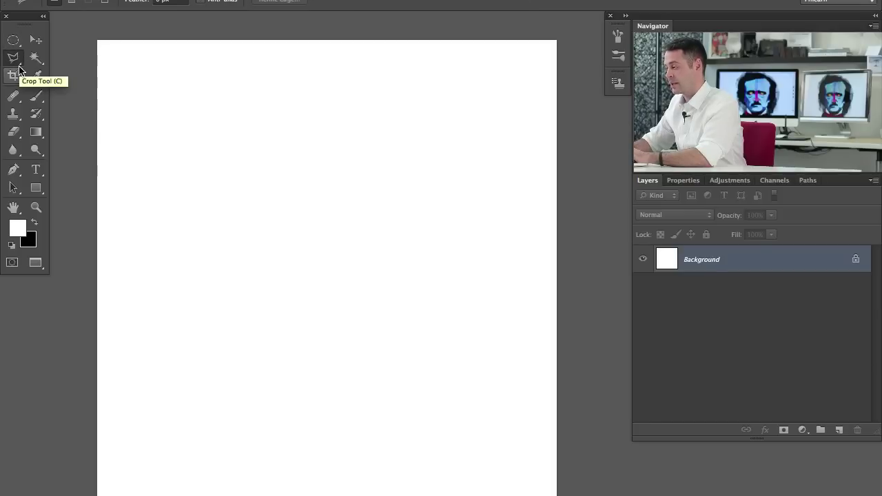
key(shift+l)
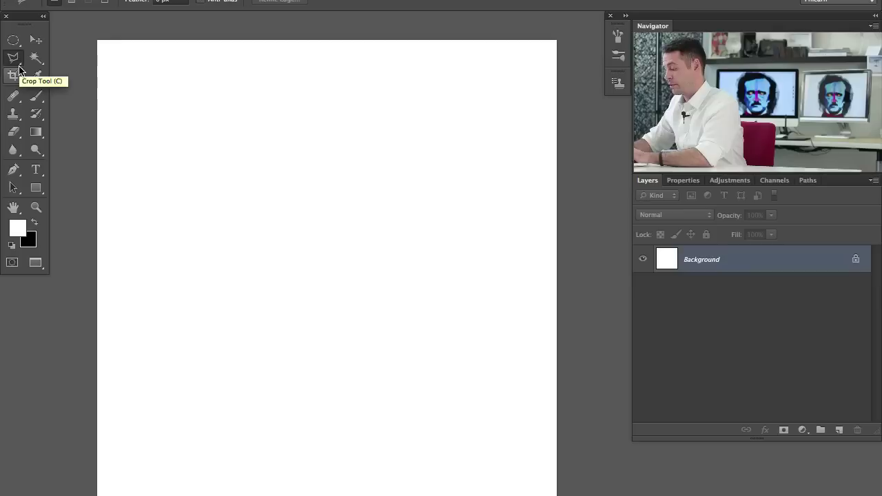
key(w)
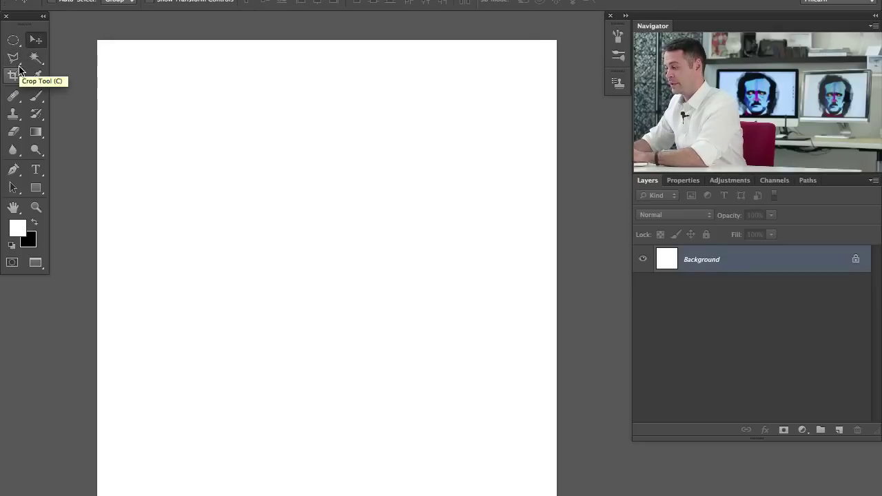
Step: Switch through the Crop, Healing Brush, Clone Stamp, Brush, Gradient and Eraser tools by shortcut
key(c)
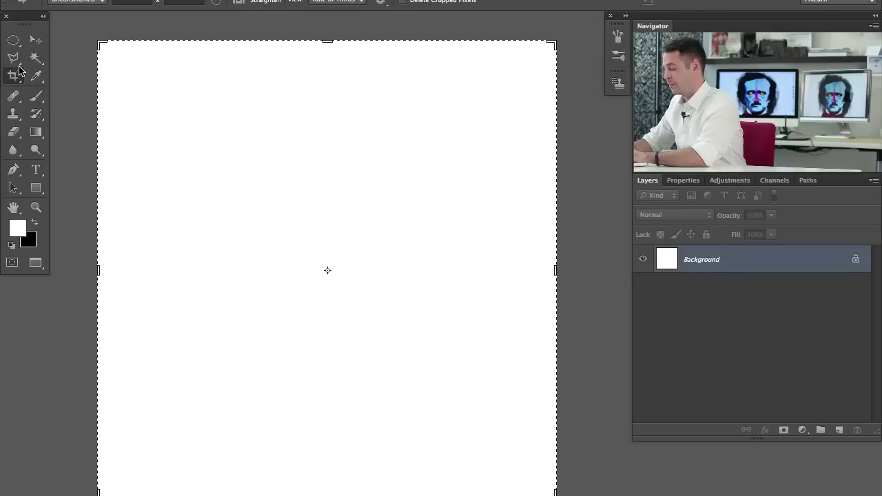
key(j)
key(s)
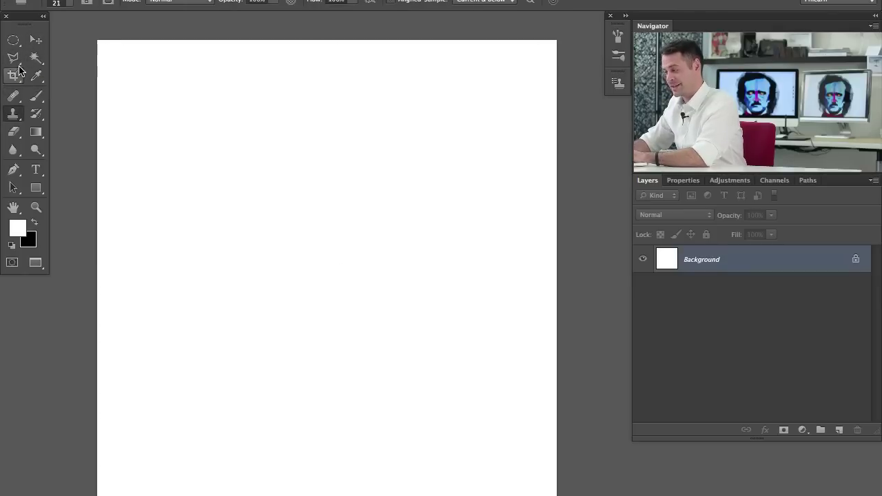
key(b)
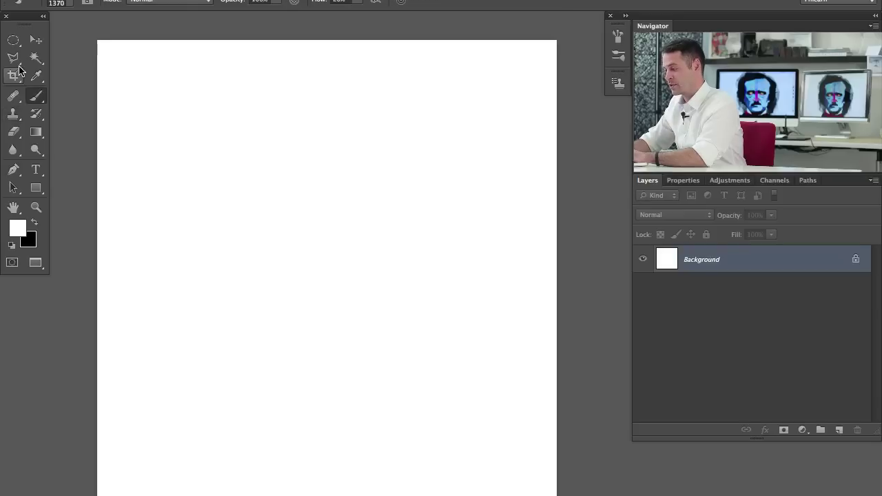
key(g)
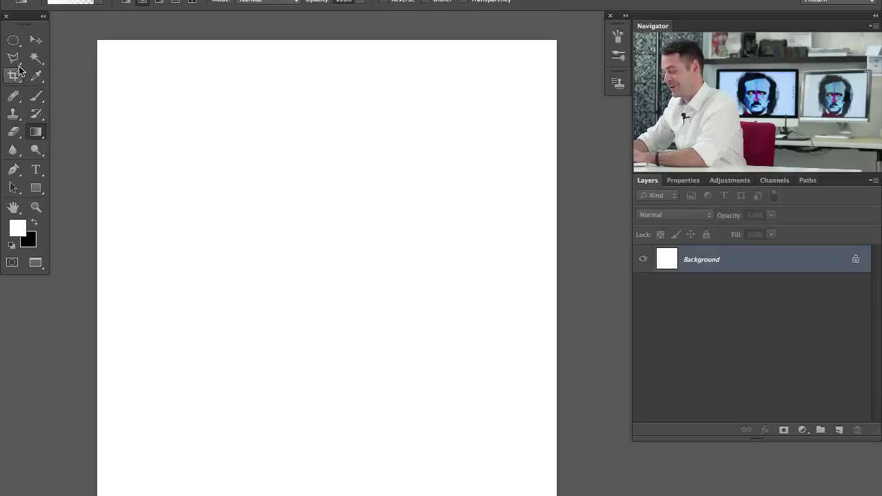
key(e)
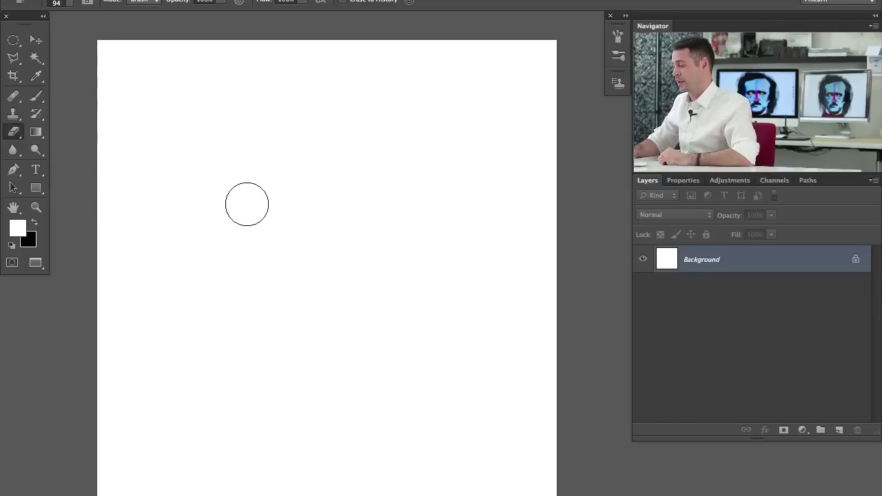
Step: Select the Brush and resize it on canvas to about 446 px, raising hardness to about 43%
key(b)
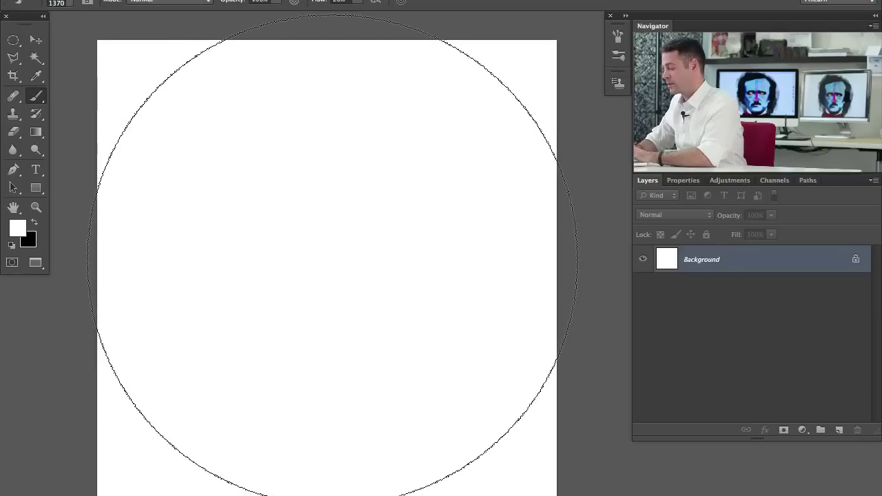
mouse_move(333, 255)
mouse_down()
mouse_move(332, 263)
mouse_move(125, 263)
mouse_up()
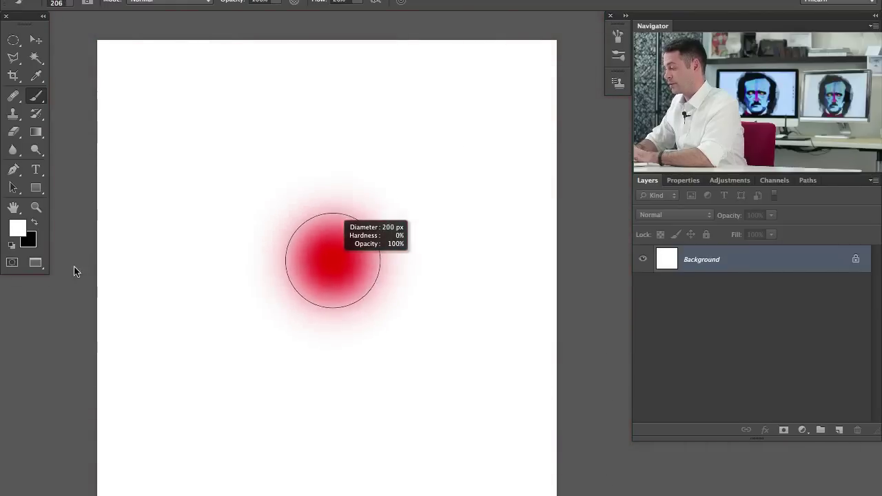
drag(125, 263, 132, 279)
drag(321, 275, 322, 266)
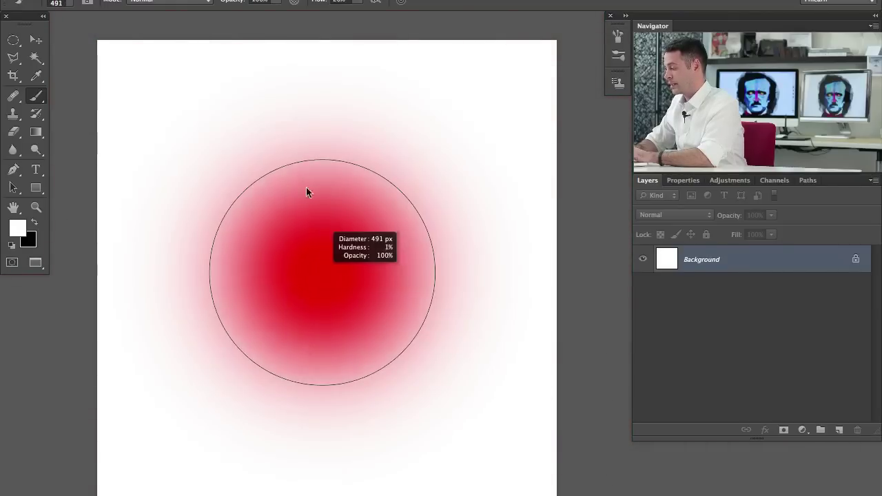
mouse_move(307, 192)
mouse_down()
mouse_move(293, 271)
mouse_move(309, 433)
mouse_move(297, 165)
mouse_move(285, 373)
mouse_move(273, 215)
mouse_move(327, 395)
mouse_move(225, 355)
mouse_move(344, 324)
mouse_move(276, 338)
mouse_up()
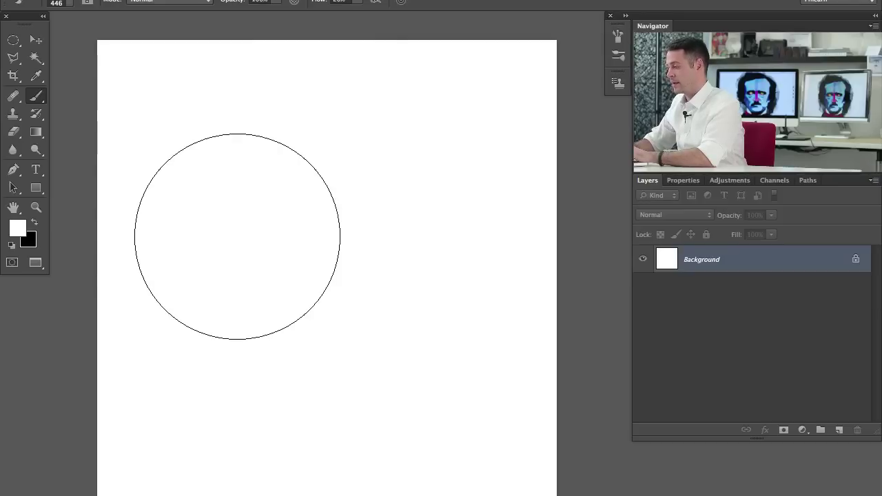
Step: Draw a circular selection, fill it black then white, and deselect, leaving the canvas blank
key(m)
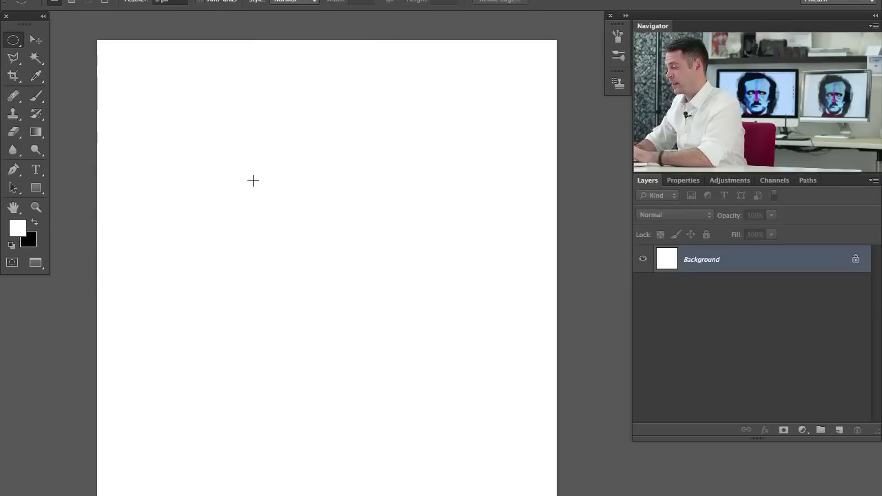
drag(233, 164, 394, 333)
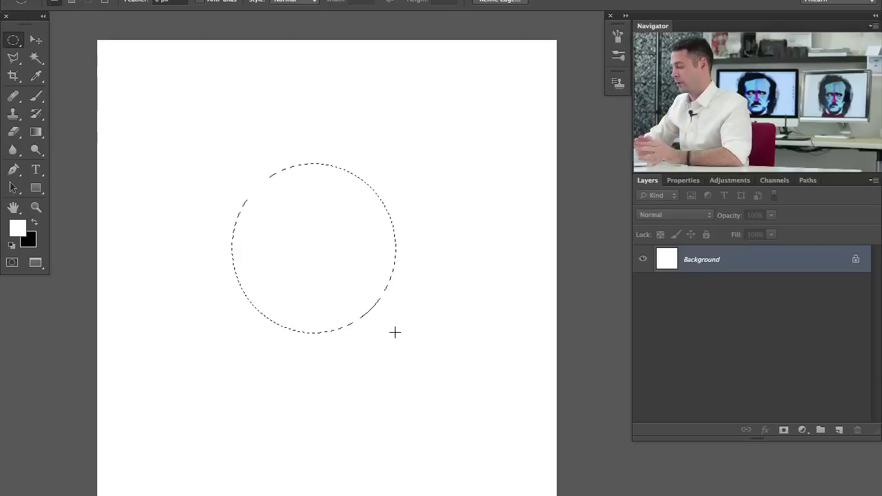
key(x)
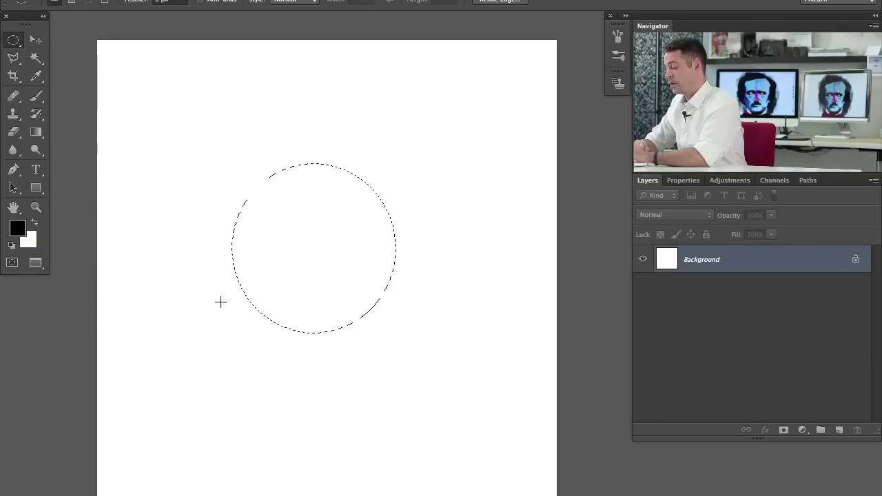
key(alt)
key(alt+BackSpace)
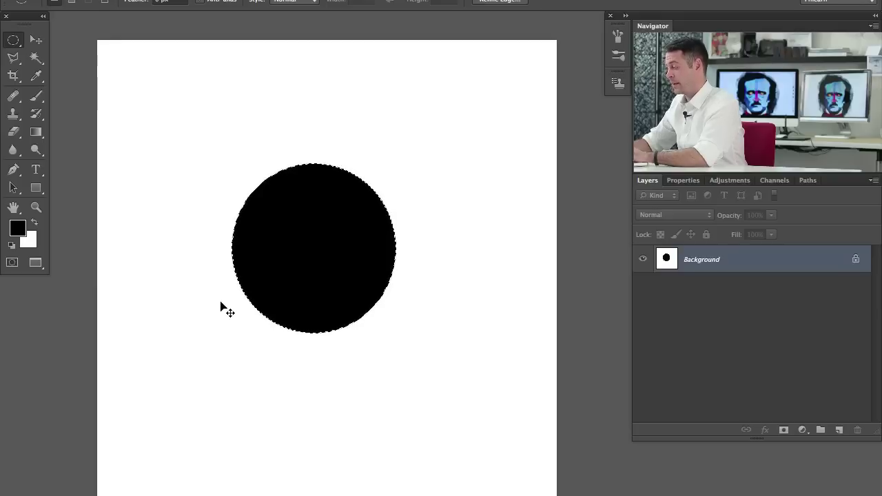
key(ctrl+BackSpace)
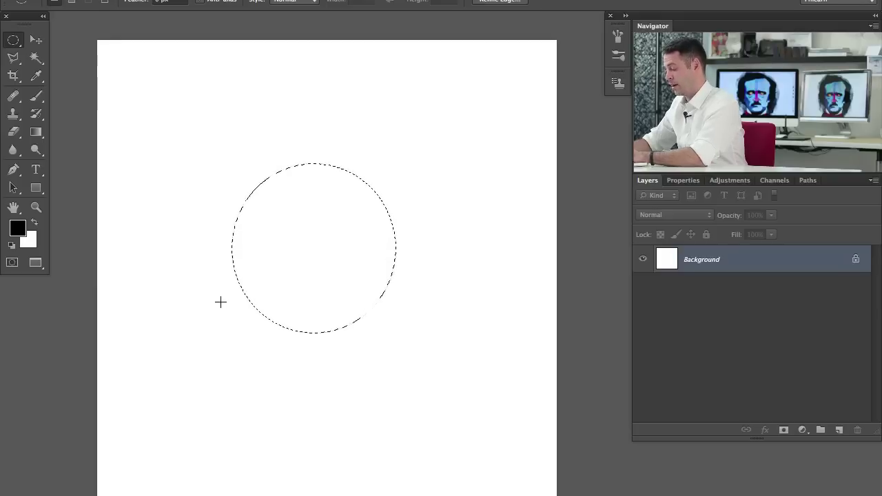
key(ctrl+d)
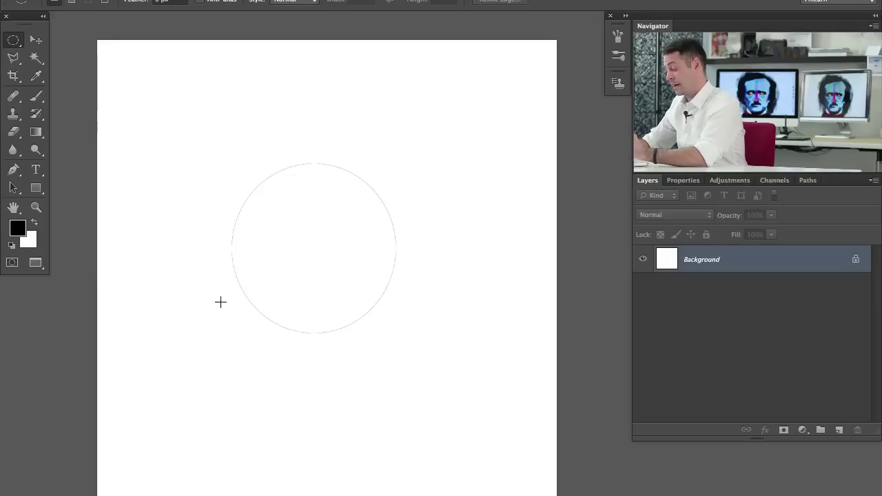
key(alt+BackSpace)
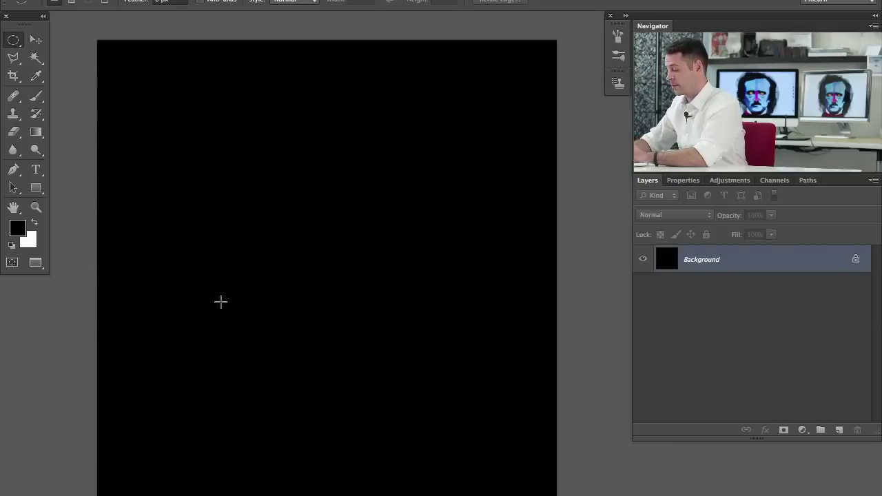
key(ctrl+BackSpace)
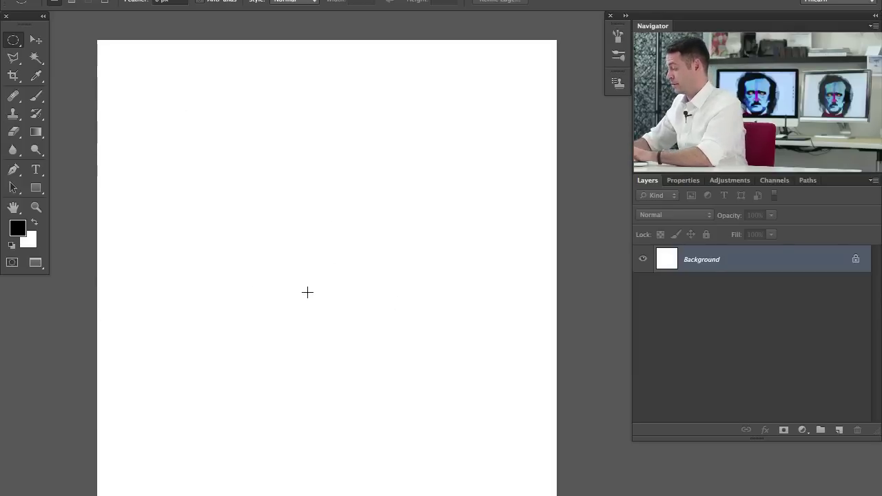
key(alt+BackSpace)
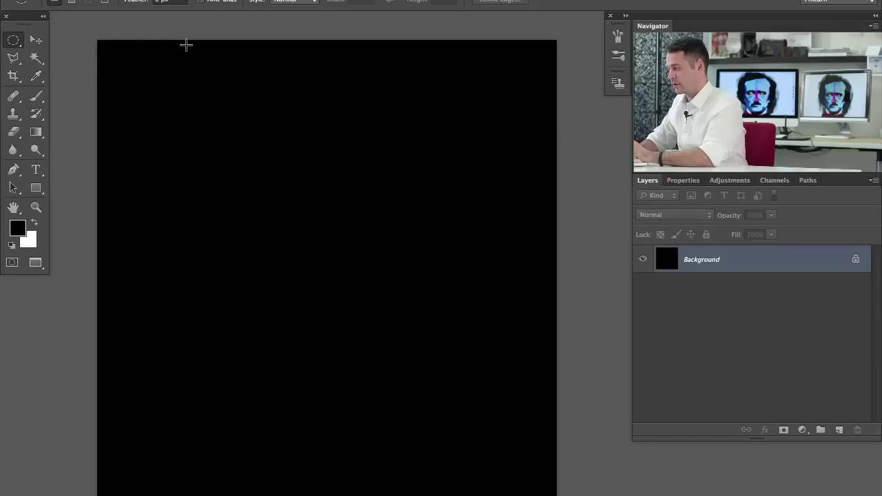
click(177, 0)
mouse_move(200, 23)
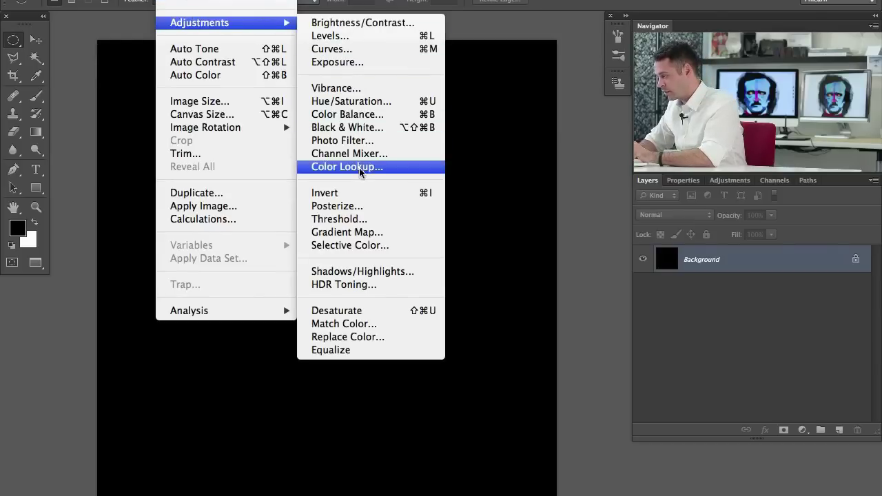
click(365, 193)
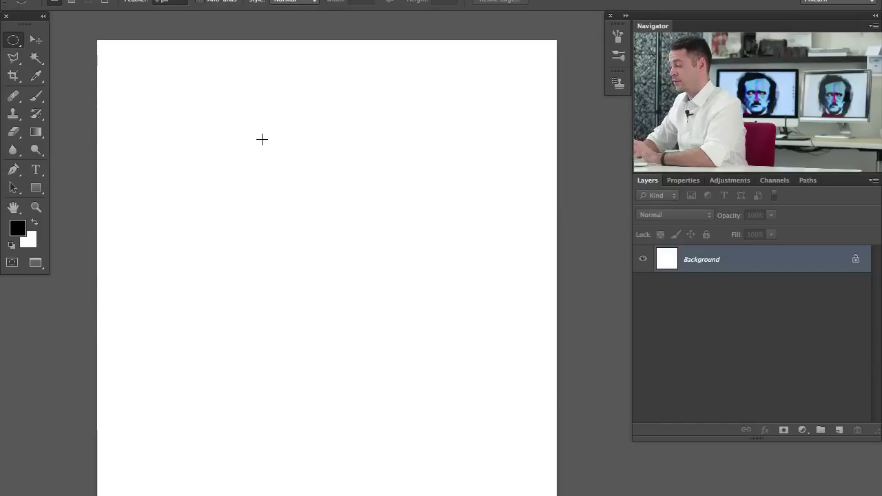
click(172, 0)
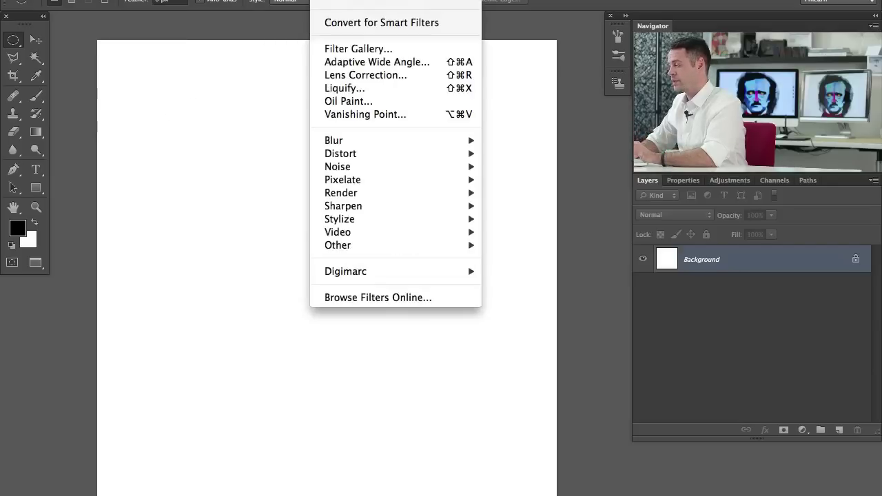
mouse_move(372, 140)
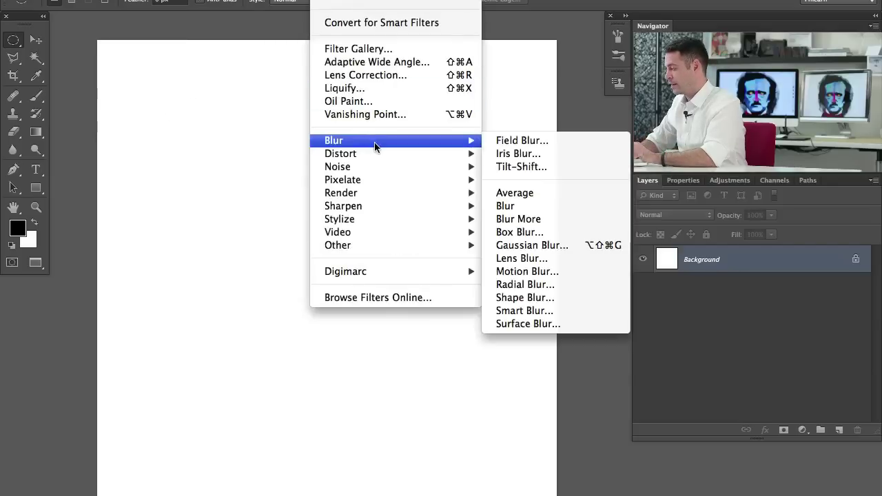
click(222, 165)
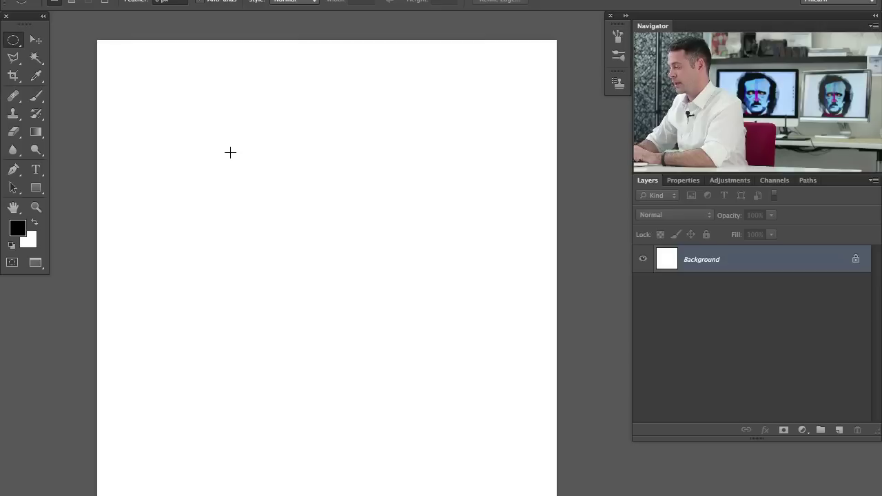
Step: Draw a circular selection, fill it with black and deselect
drag(226, 151, 423, 348)
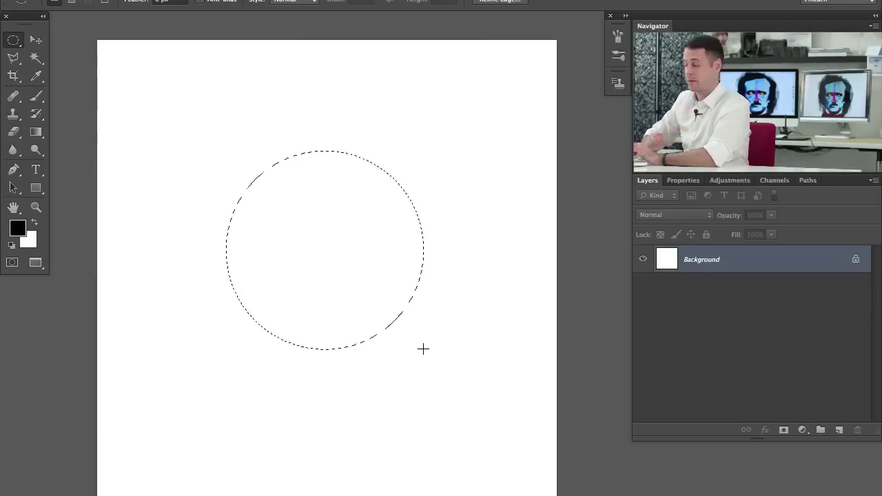
key(alt+BackSpace)
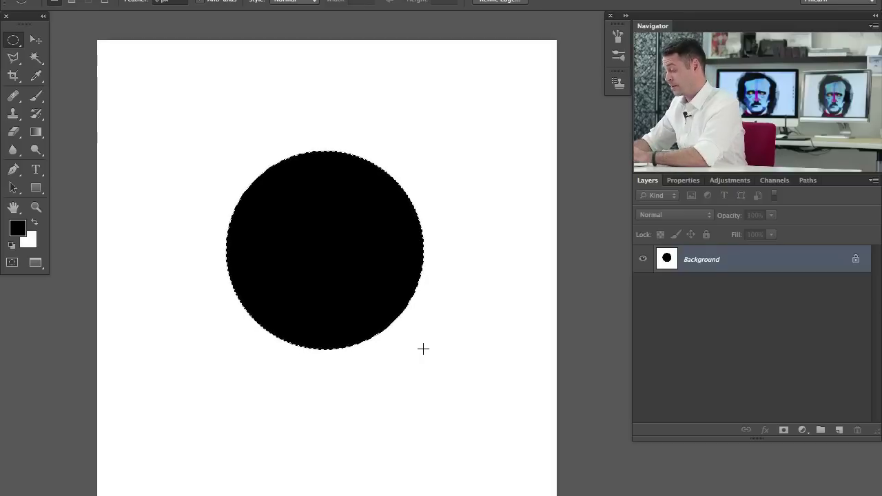
key(ctrl+d)
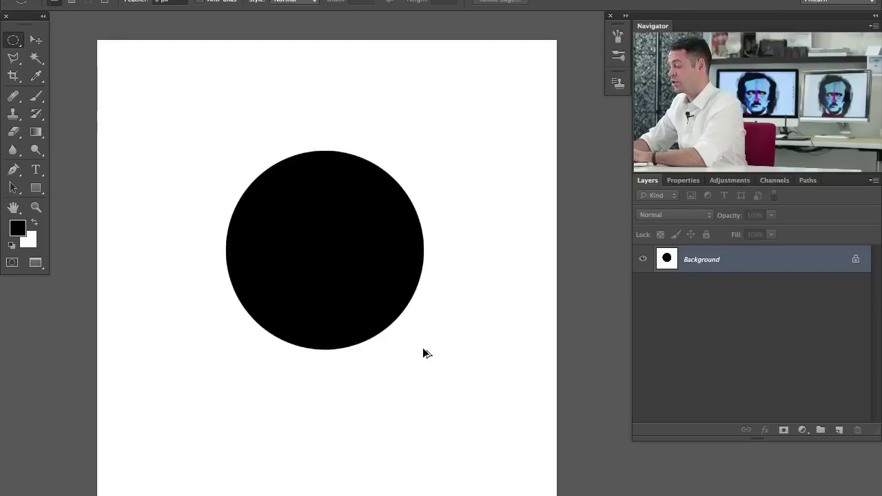
Step: Apply a Gaussian Blur of about 44.4 px to the circle, then undo it
key(ctrl+alt+f)
mouse_move(634, 478)
mouse_down()
mouse_move(568, 482)
mouse_move(592, 481)
mouse_up()
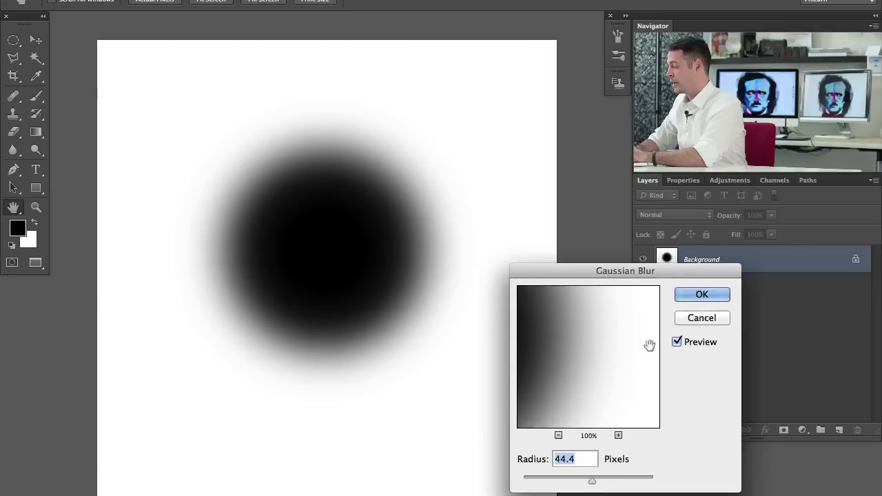
click(696, 294)
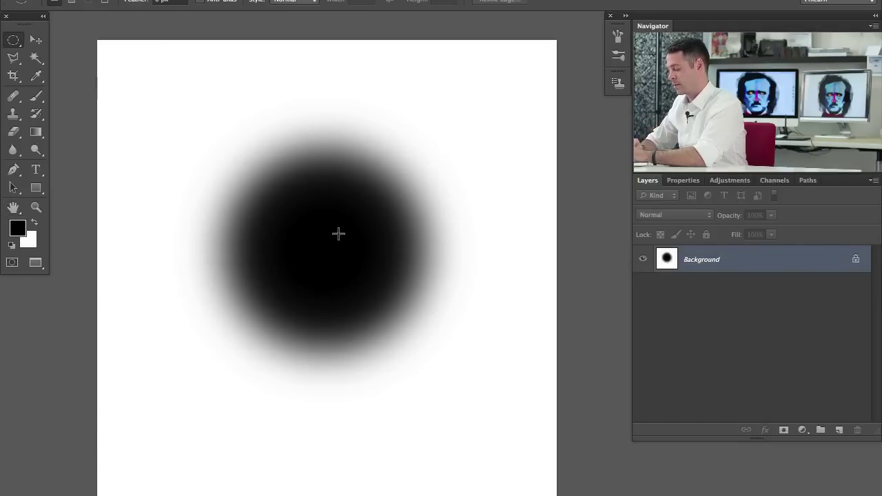
key(ctrl+z)
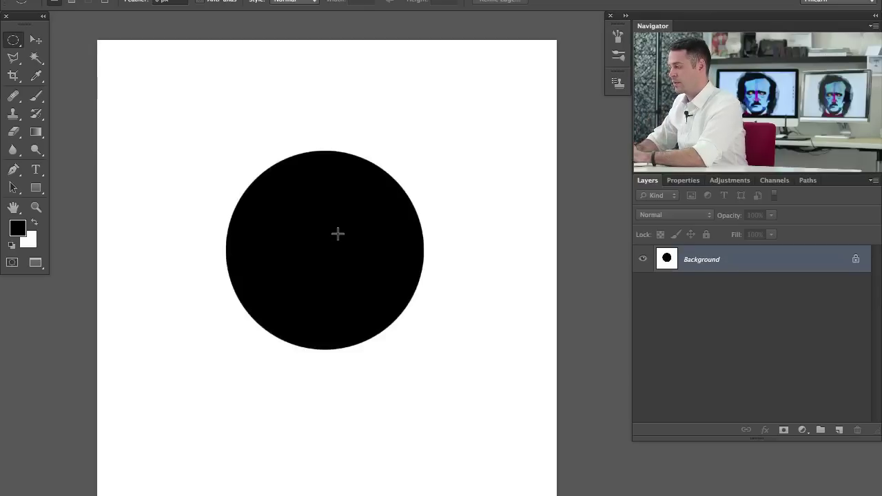
Step: Open the Keyboard Shortcuts dialog from the Edit menu and move it fully into view
click(110, 2)
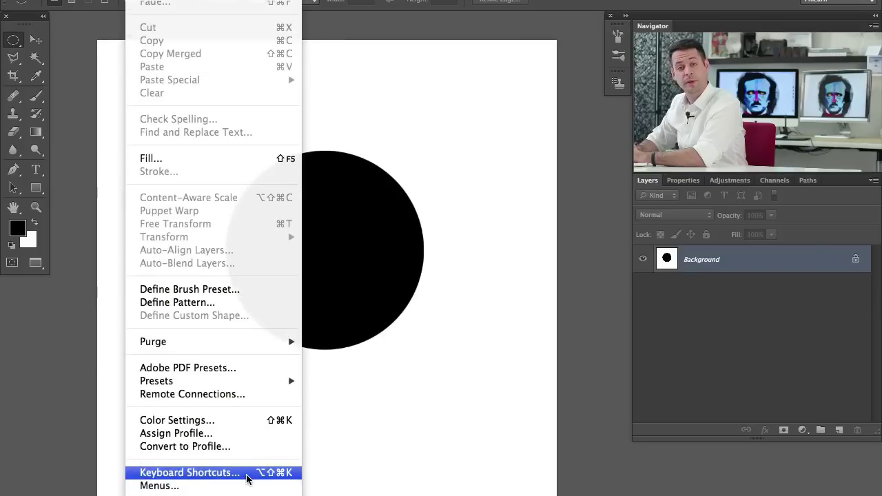
click(247, 479)
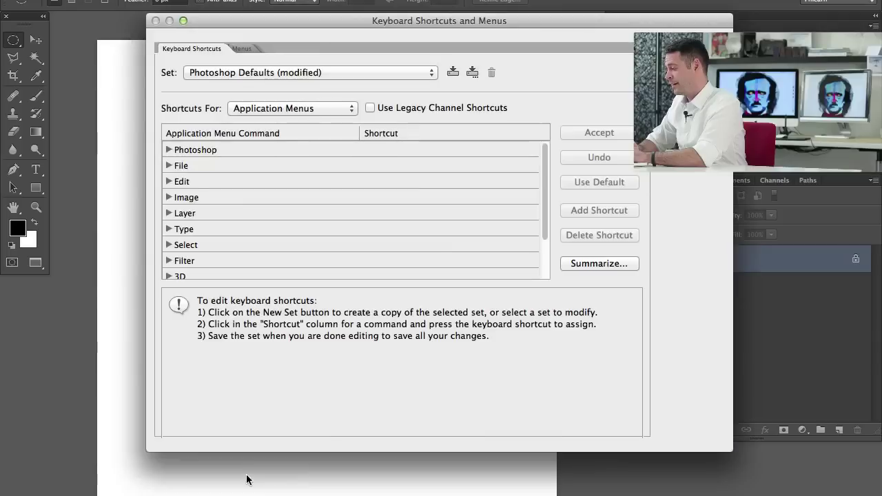
drag(397, 25, 308, 20)
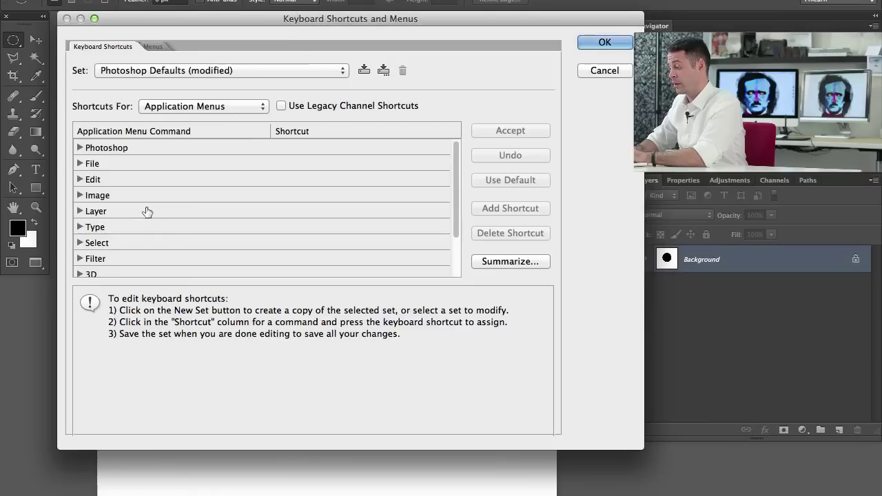
Step: Expand the Filter commands and scroll down to Gaussian Blur
click(80, 259)
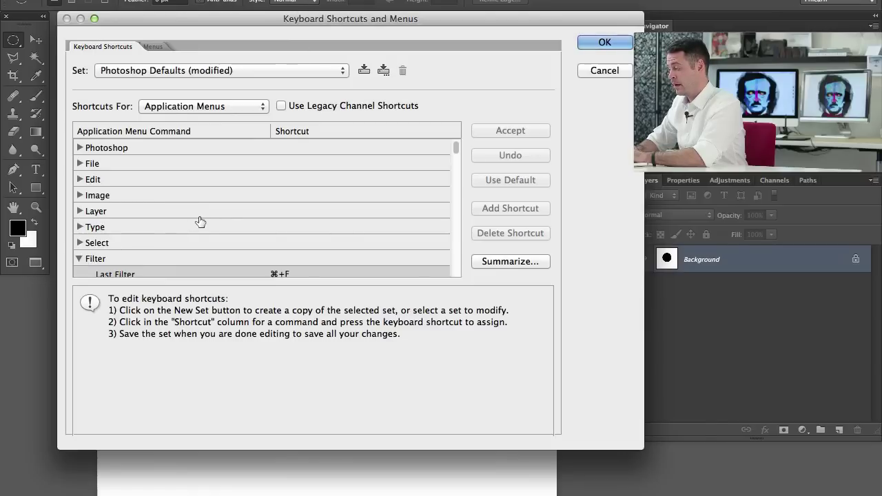
scroll(199, 221, down, 5)
scroll(199, 221, down, 4)
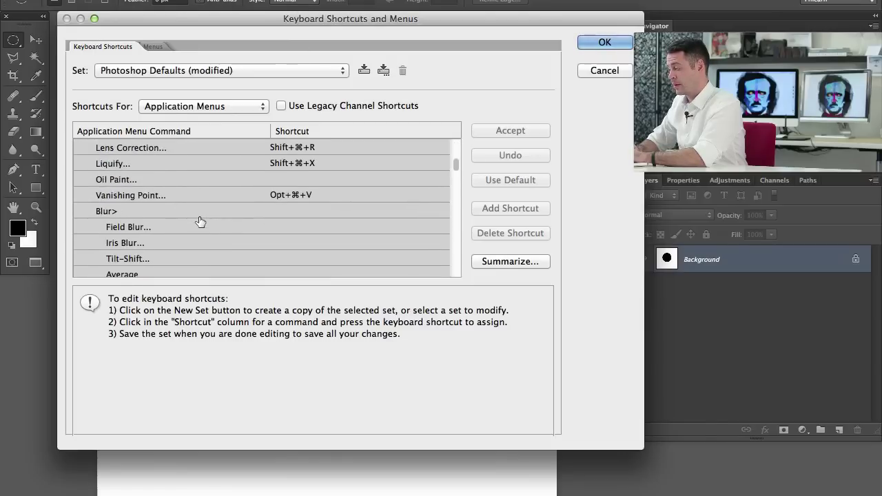
scroll(169, 222, down, 1)
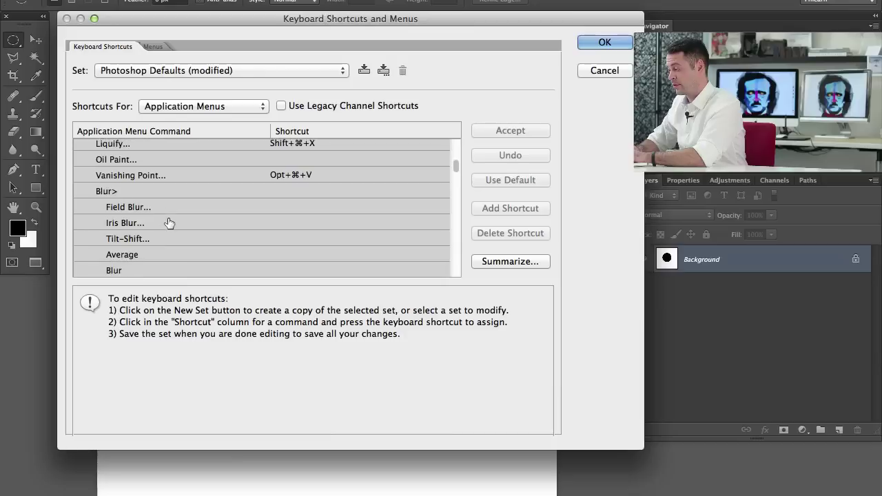
scroll(169, 222, down, 1)
scroll(169, 222, down, 2)
scroll(169, 223, down, 1)
scroll(169, 223, down, 1)
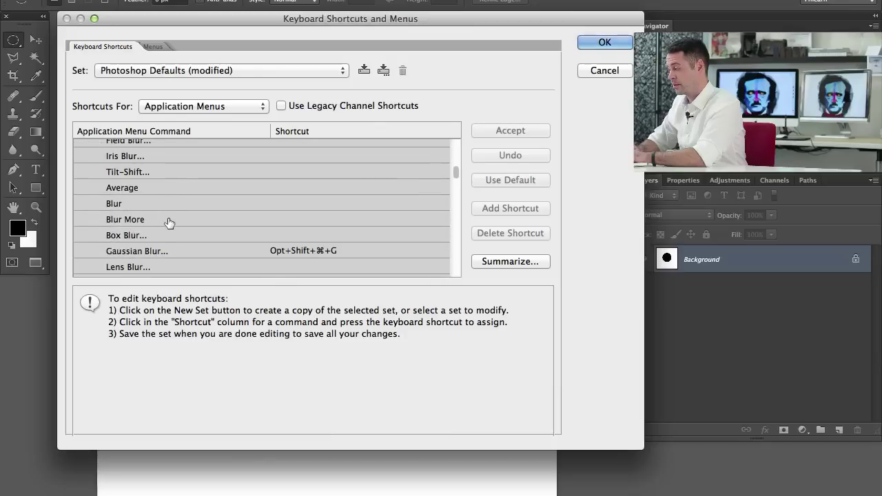
Step: Select Gaussian Blur's shortcut cell and clear its existing shortcut
click(308, 248)
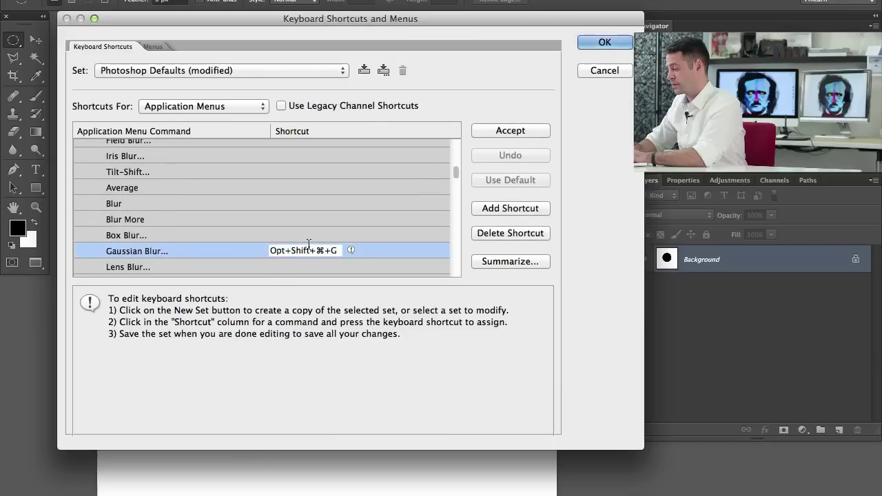
key(alt+shift+super+g)
key(BackSpace)
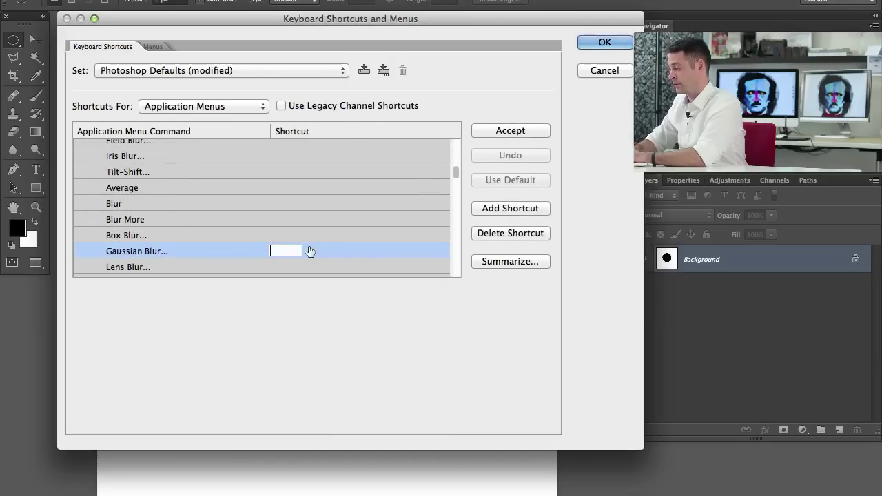
click(321, 235)
click(271, 218)
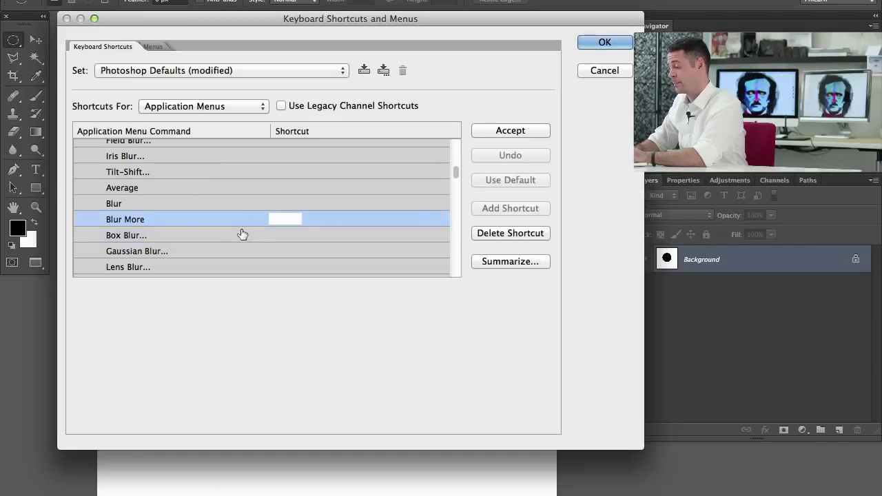
Step: Record Opt+Shift+⌘+G as Gaussian Blur's new shortcut and accept it
click(157, 253)
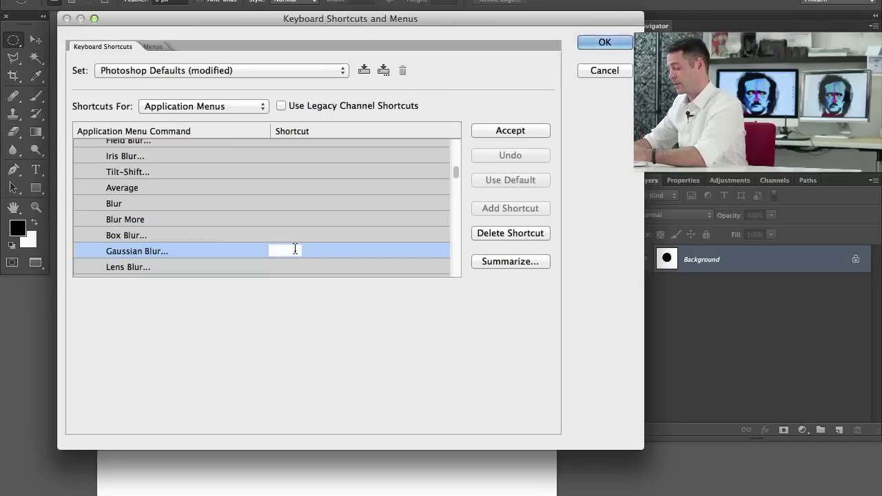
key(alt)
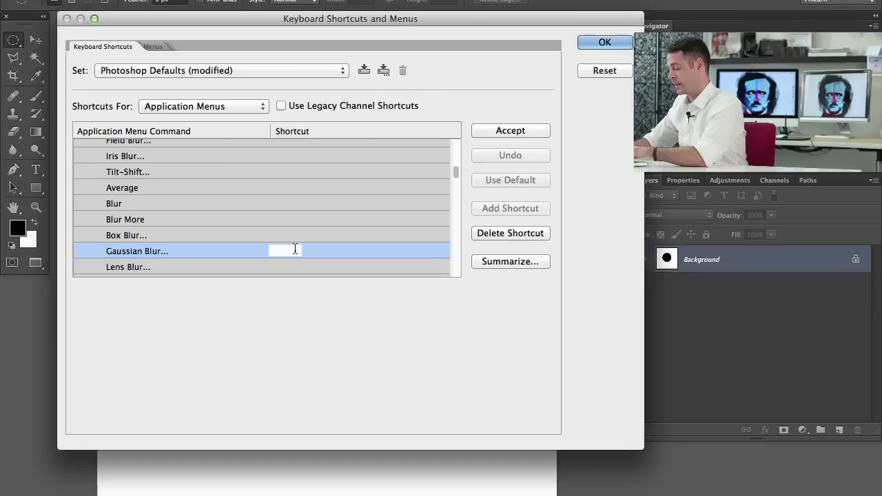
key(alt+shift+super+g)
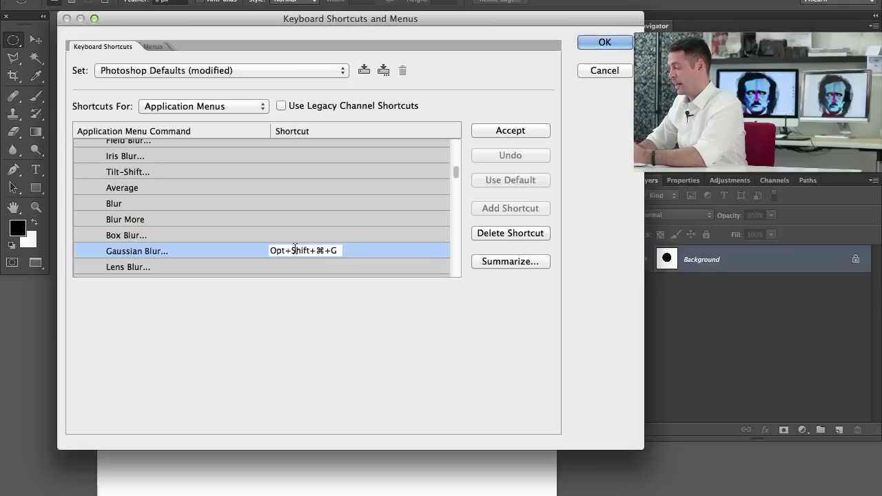
click(514, 131)
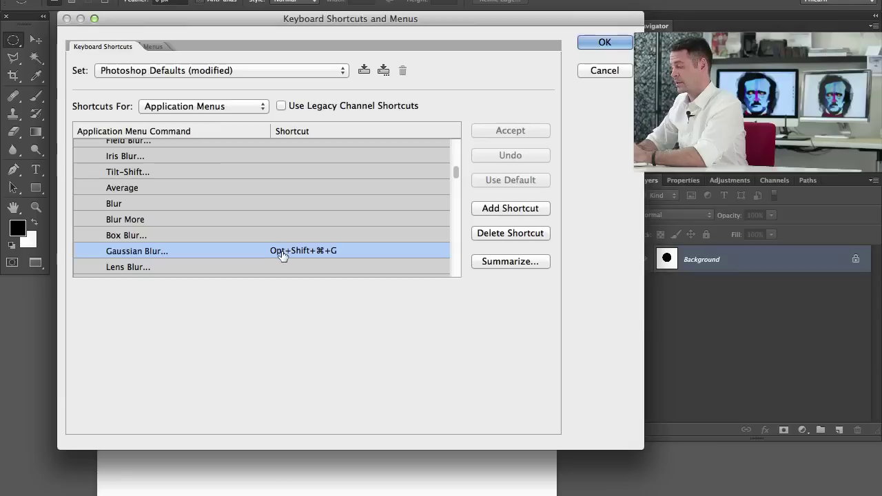
Step: Collapse Filter, expand File and scroll to Save (⌘+S) and Save As (Shift+⌘+S)
scroll(287, 257, up, 3)
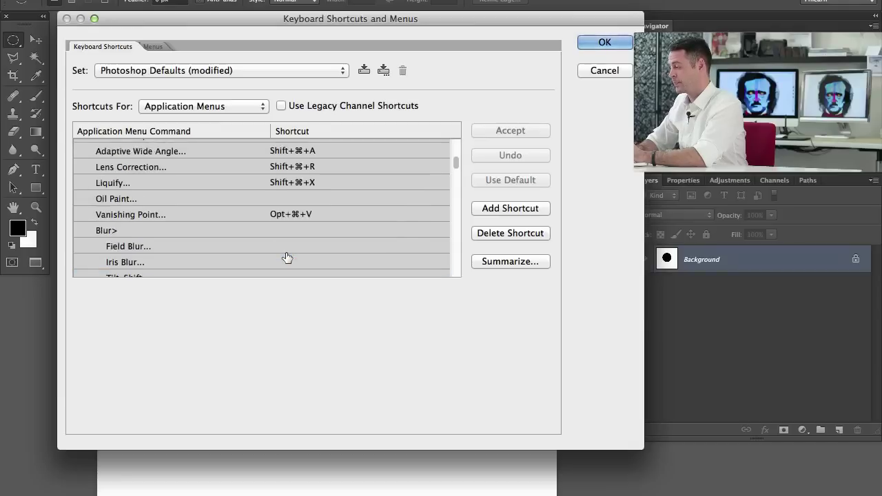
scroll(286, 256, up, 3)
scroll(287, 257, up, 1)
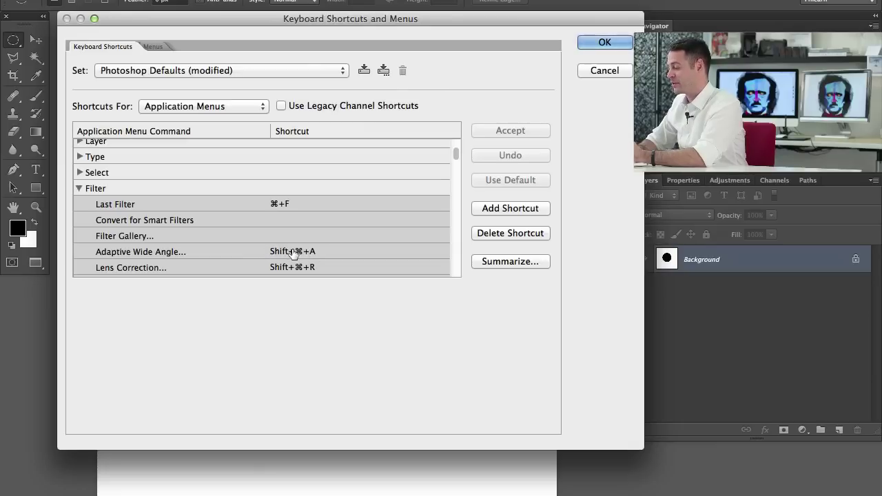
scroll(292, 254, up, 1)
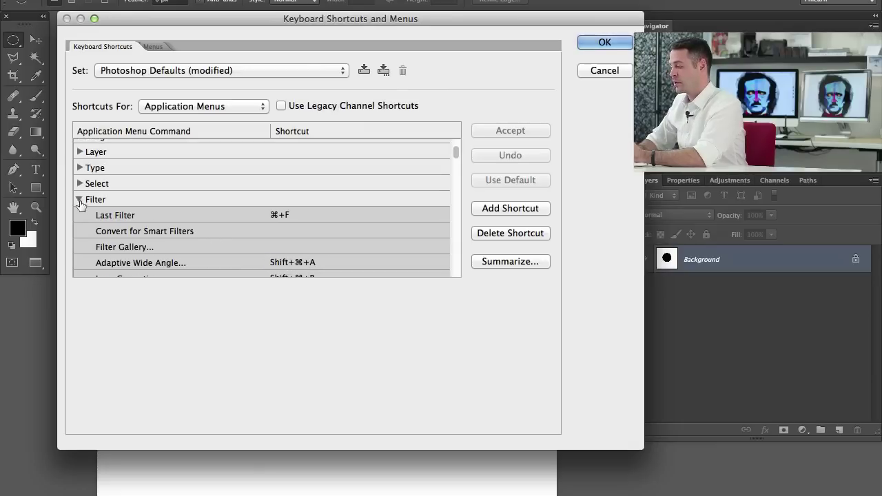
click(78, 201)
scroll(78, 203, up, 3)
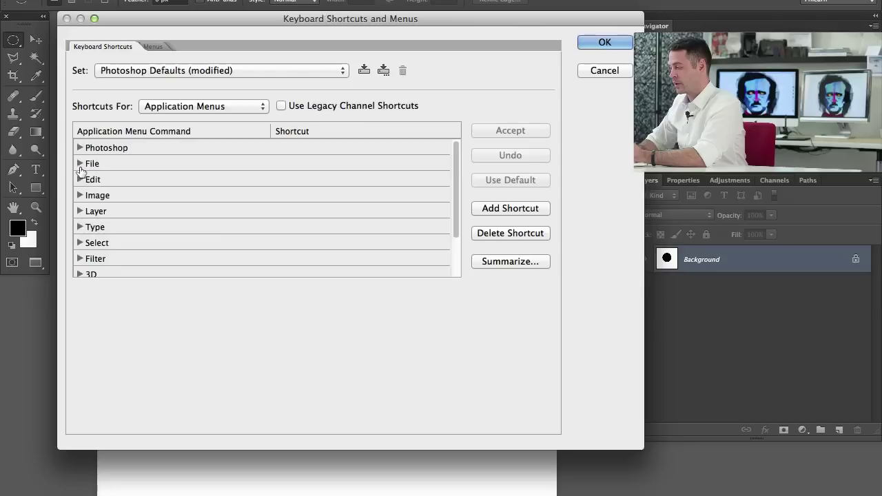
click(78, 164)
scroll(201, 216, down, 5)
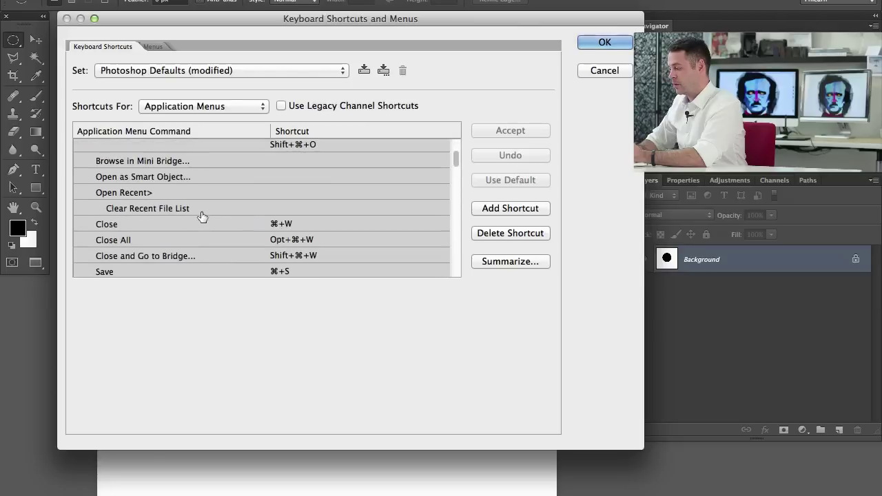
scroll(201, 216, down, 2)
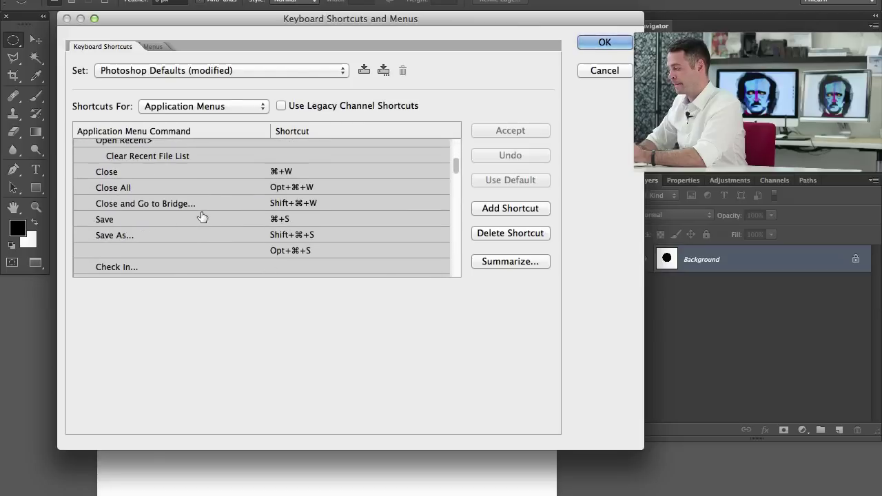
scroll(199, 216, down, 1)
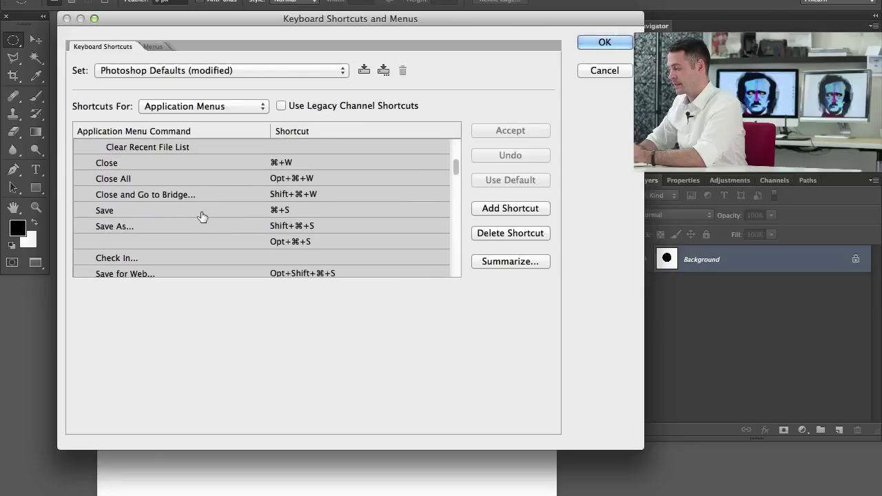
click(288, 212)
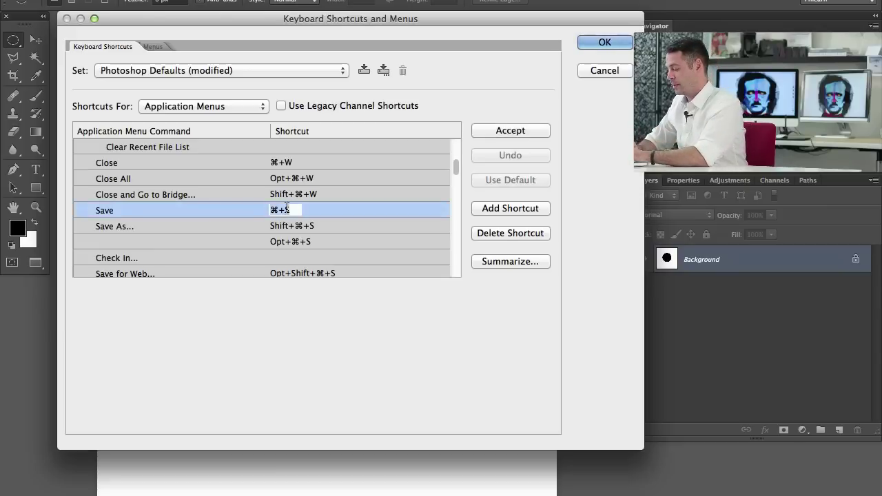
key(shift+super+s)
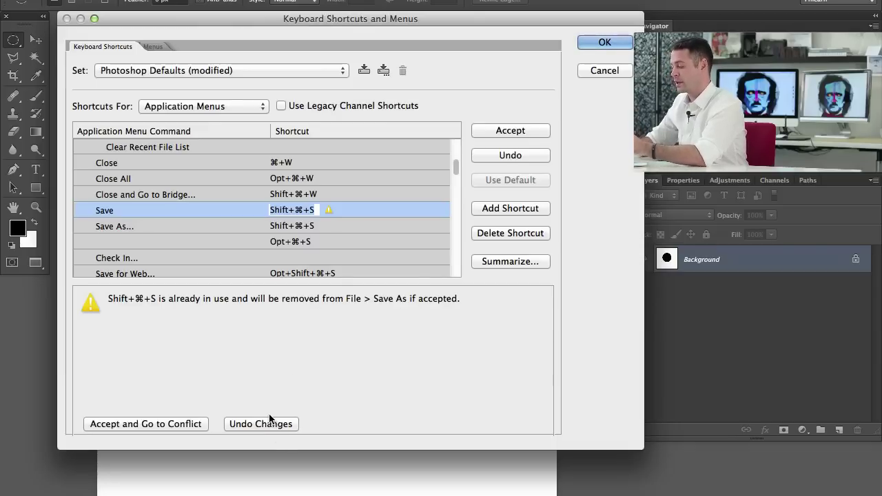
click(164, 424)
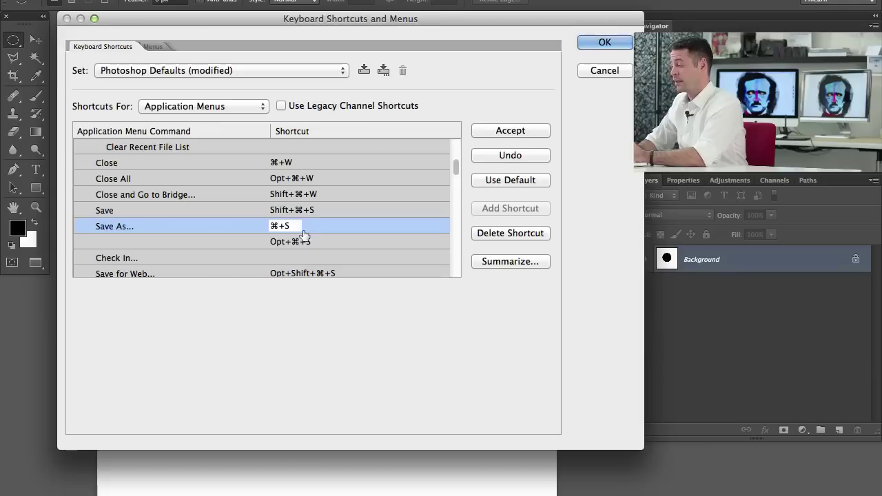
click(319, 210)
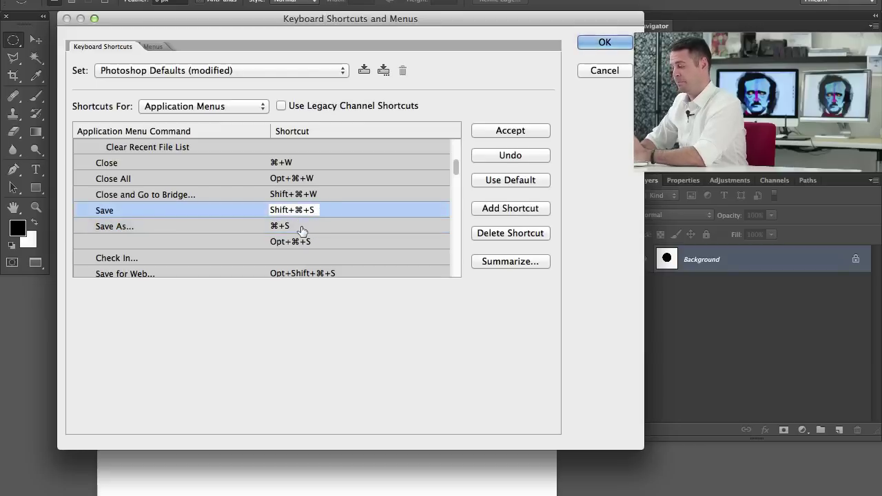
double_click(297, 206)
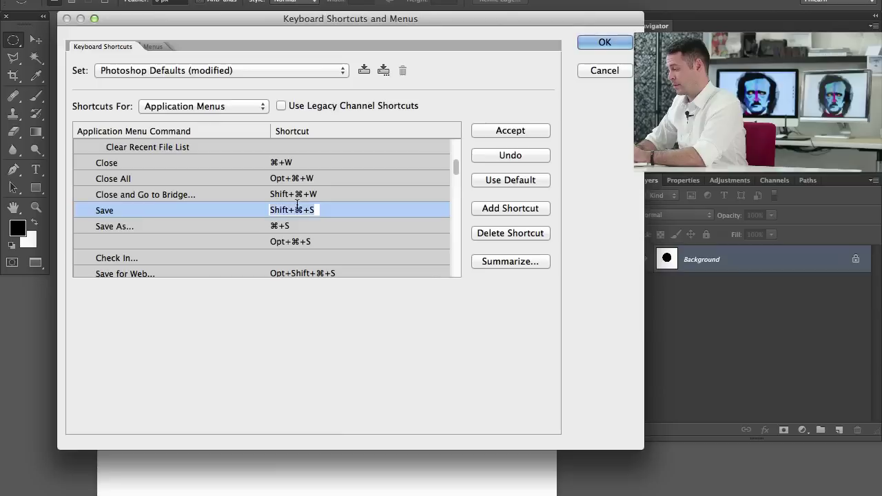
key(super+s)
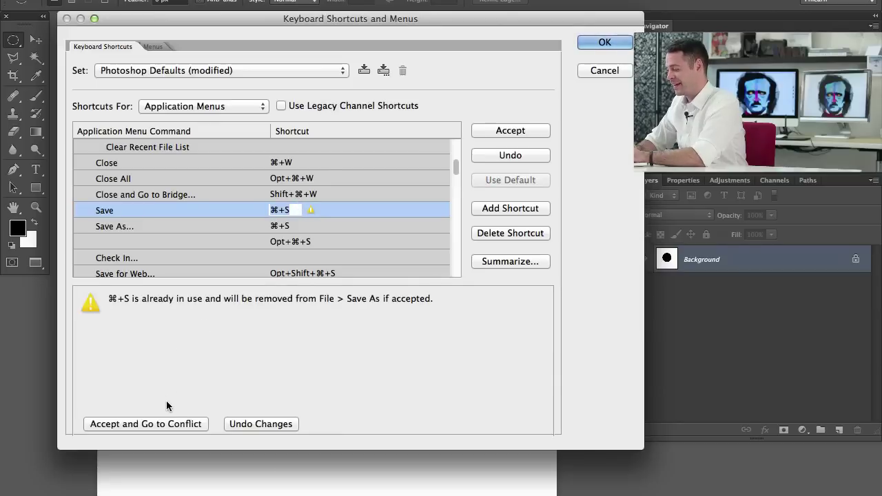
click(174, 423)
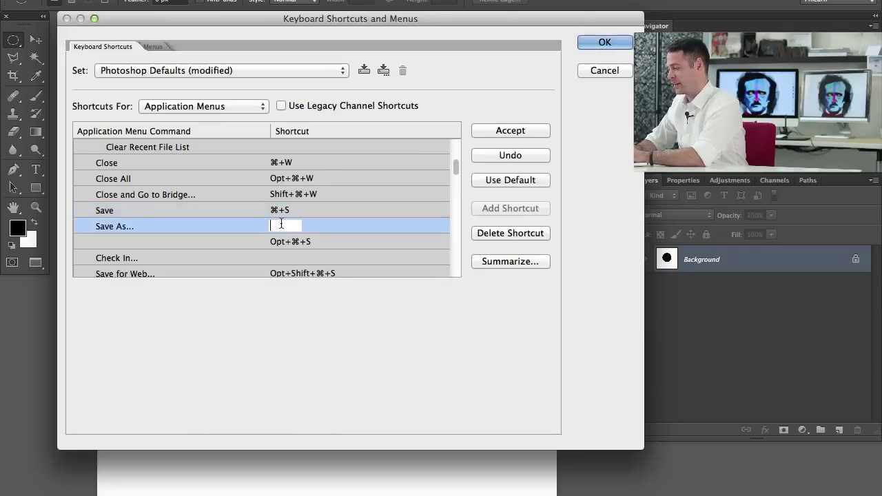
key(shift+super+s)
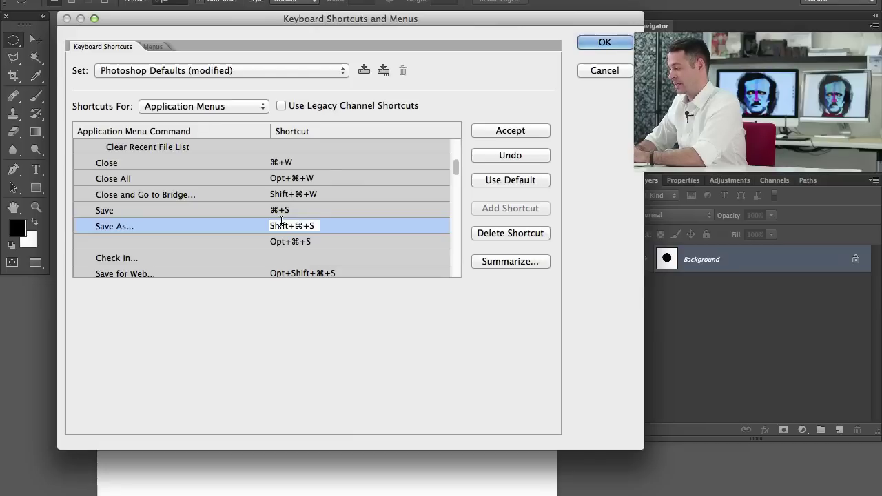
click(531, 130)
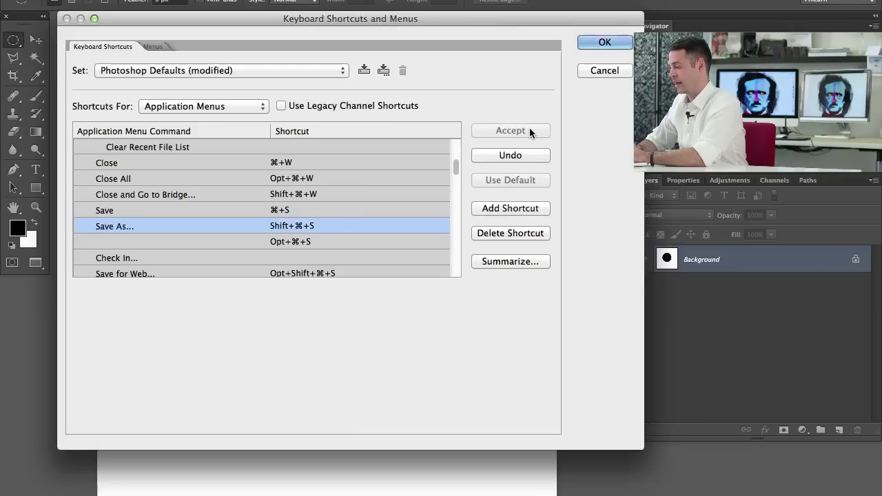
Step: Close Keyboard Shortcuts with OK, then preview Gaussian Blur at about 34.6 px and cancel it
click(604, 44)
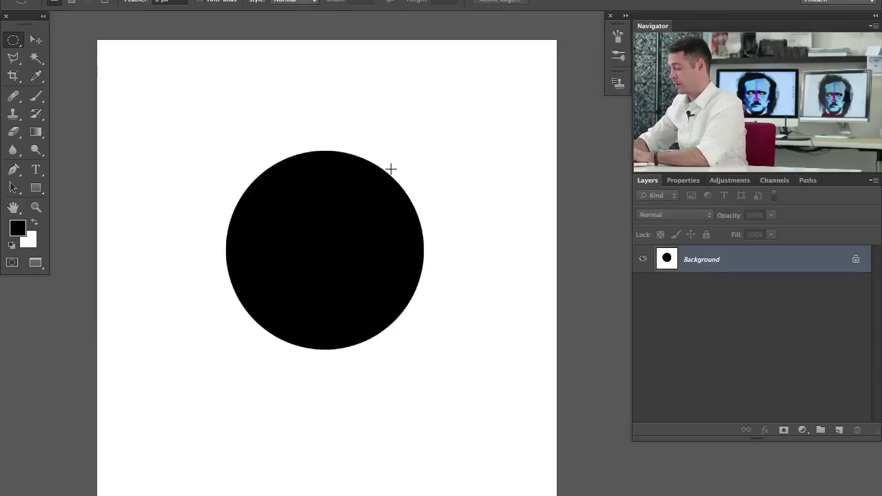
key(ctrl+alt+f)
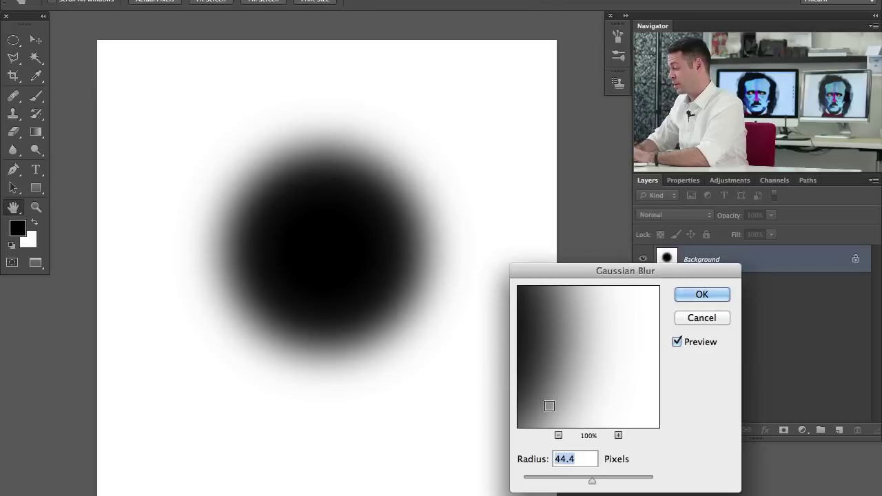
drag(571, 482, 587, 481)
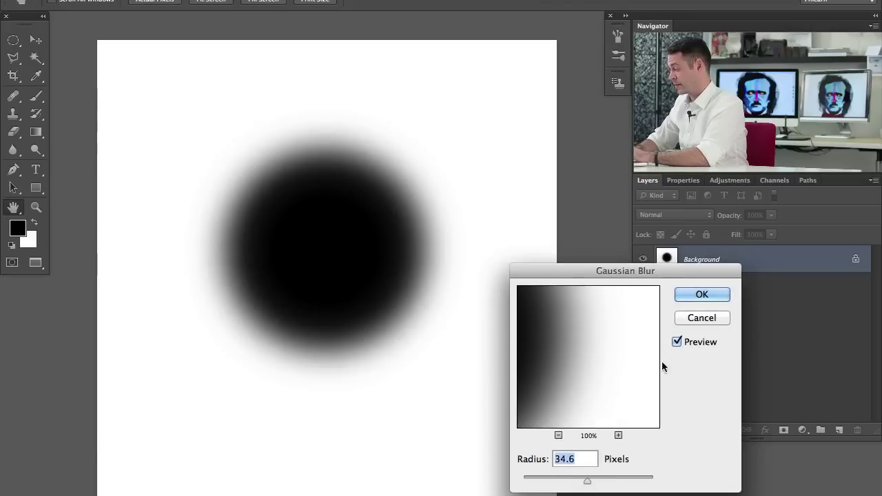
click(696, 318)
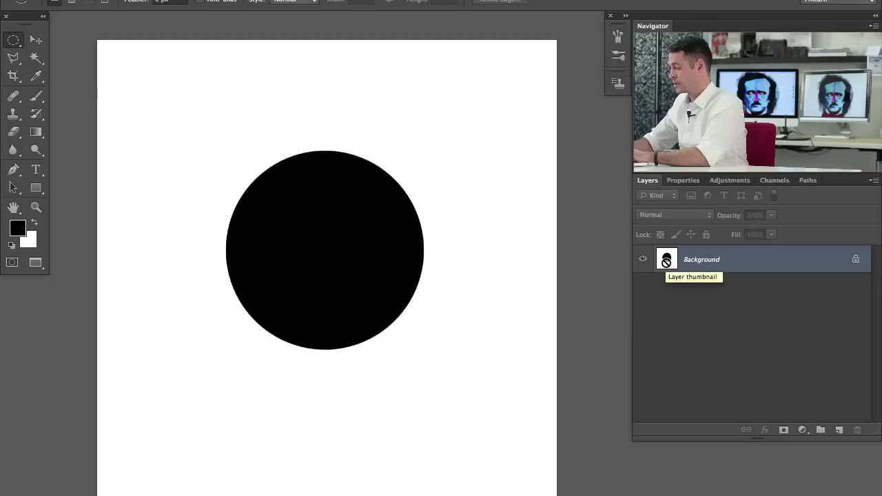
Step: Undo the circle, add a new layer and draw a fresh black-filled circle on it
key(ctrl+z)
key(ctrl+shift+alt+n)
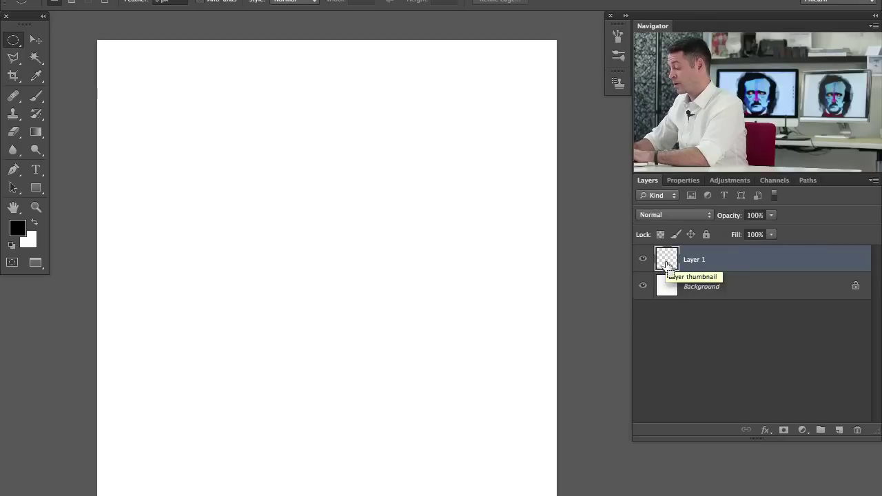
mouse_move(254, 191)
mouse_down()
mouse_move(408, 318)
mouse_move(410, 354)
mouse_up()
key(alt+BackSpace)
key(ctrl+d)
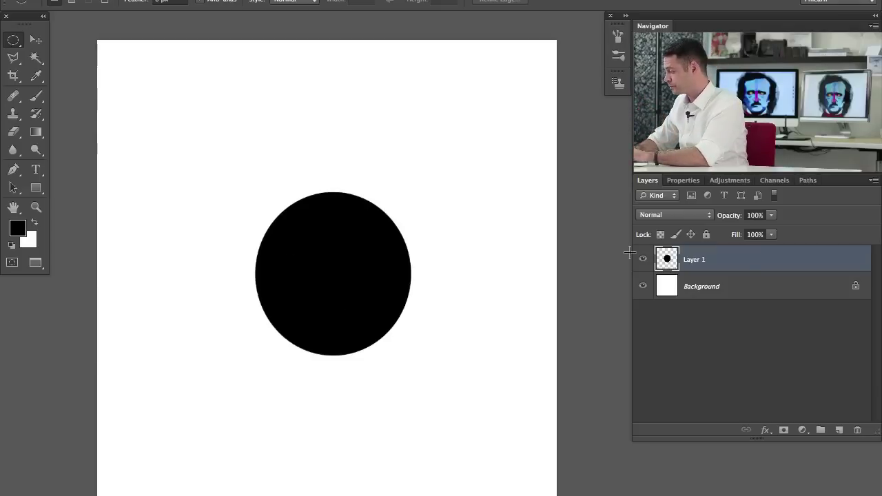
Step: Load Layer 1's circle as a selection, try Free Transform and dismiss it, then open the Edit menu
ctrl+click(667, 260)
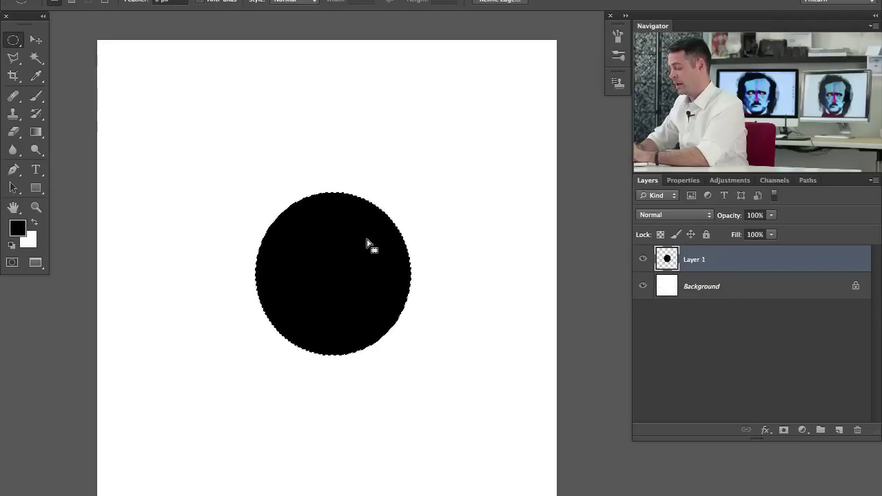
key(ctrl+t)
key(Return)
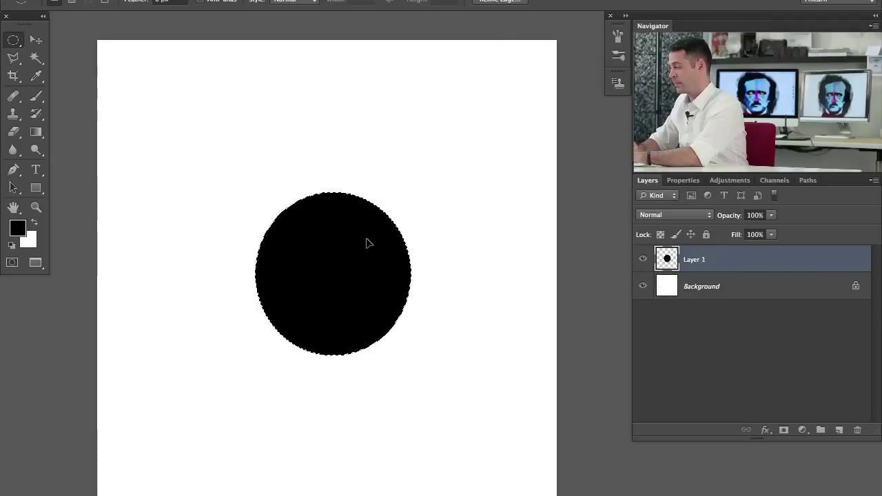
click(141, 0)
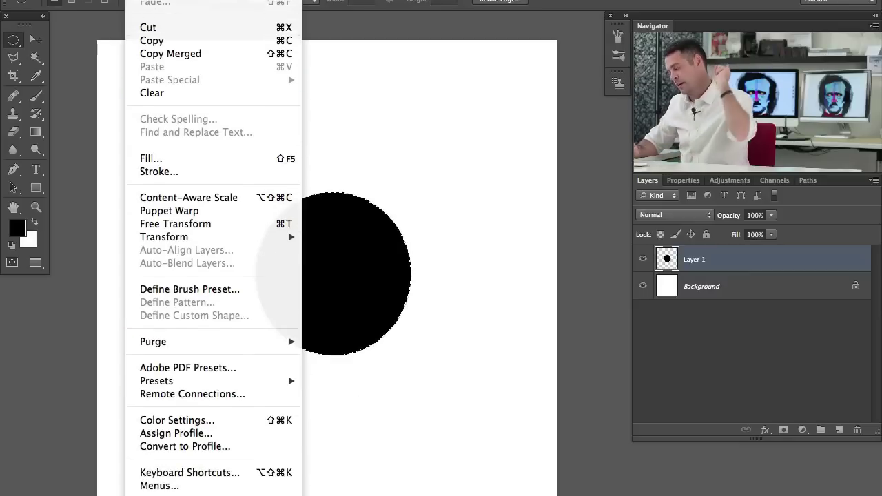
Step: In Keyboard Shortcuts, collapse File and expand the Image commands down to Crop
click(290, 473)
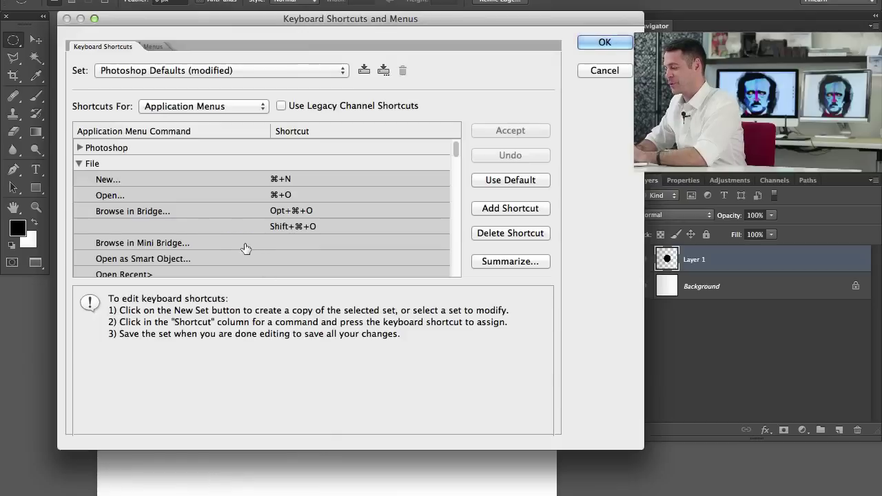
click(80, 163)
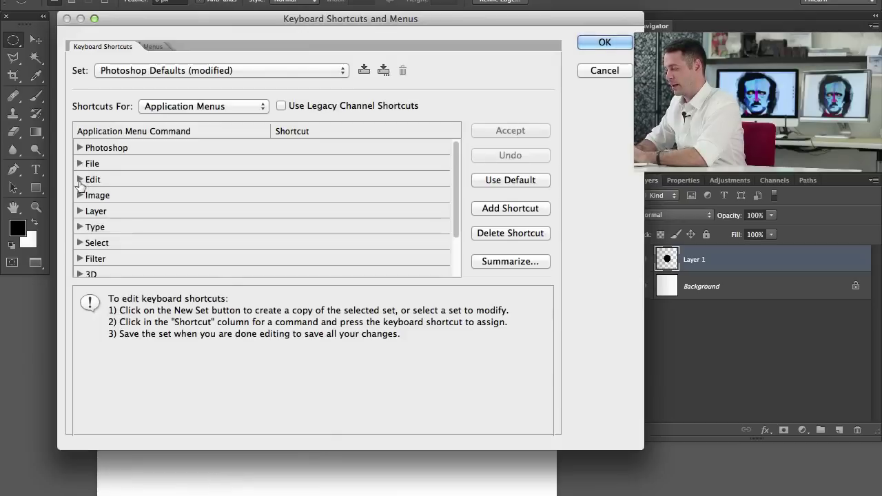
click(80, 195)
scroll(132, 211, down, 3)
scroll(134, 213, down, 2)
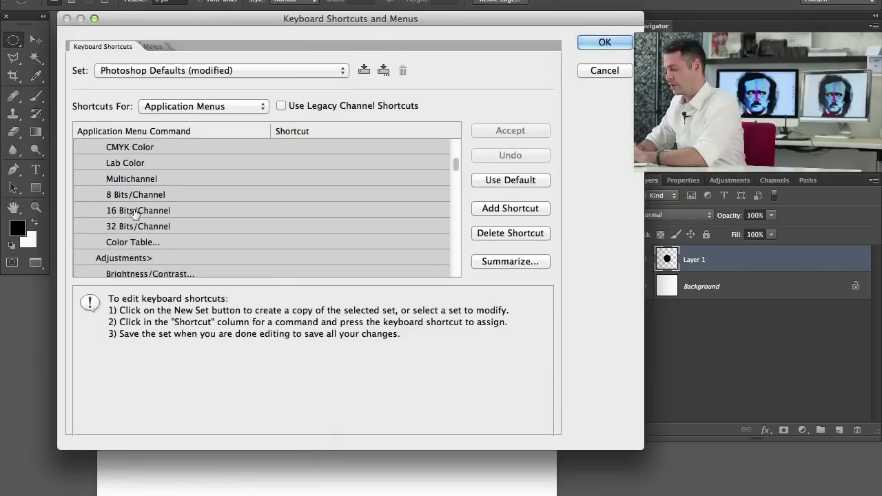
scroll(134, 212, down, 1)
scroll(135, 212, down, 2)
scroll(135, 212, down, 1)
scroll(134, 212, down, 2)
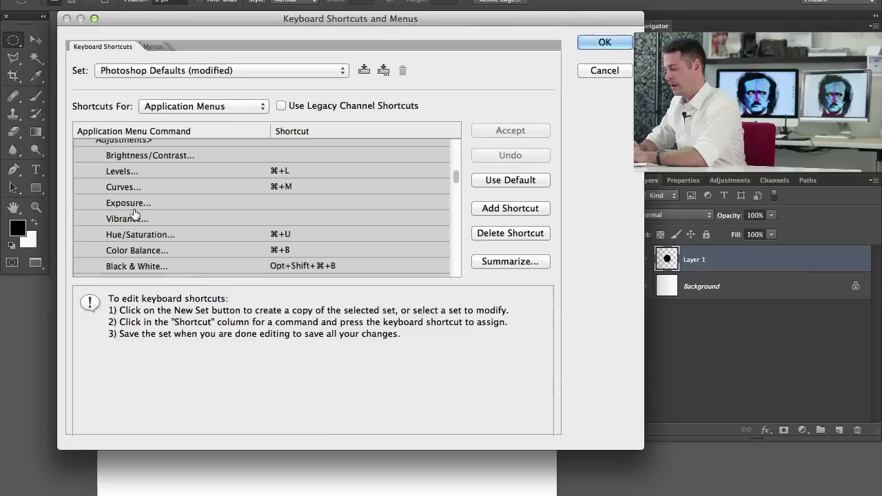
scroll(135, 212, down, 1)
scroll(134, 212, down, 1)
scroll(134, 213, down, 2)
scroll(135, 213, down, 2)
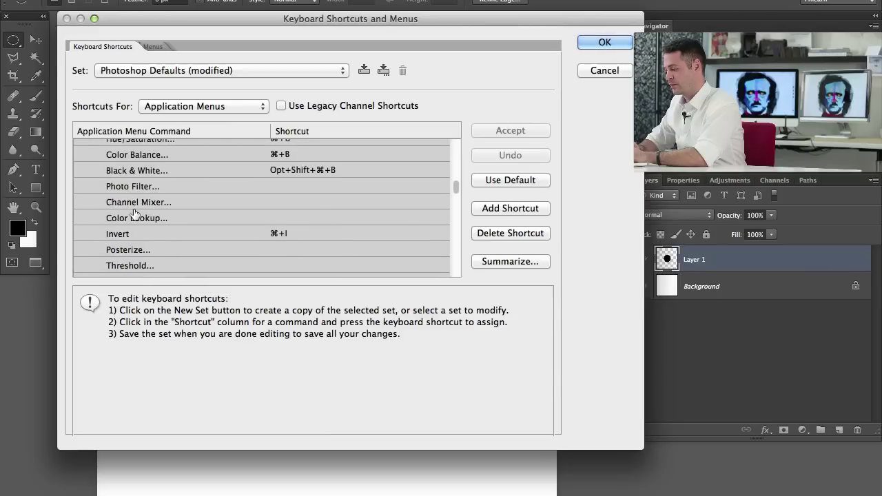
scroll(134, 213, down, 1)
scroll(135, 213, down, 2)
scroll(134, 213, down, 2)
scroll(134, 213, down, 1)
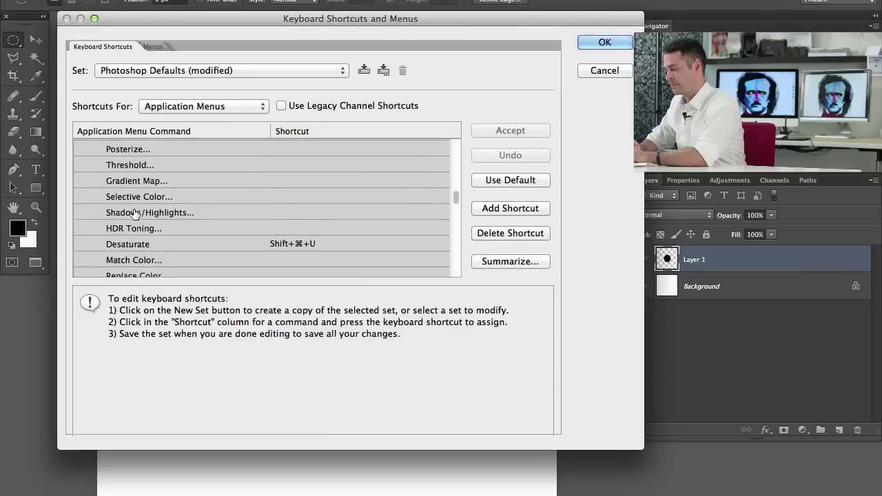
scroll(135, 213, down, 1)
scroll(134, 213, down, 3)
scroll(135, 213, down, 1)
scroll(134, 213, down, 1)
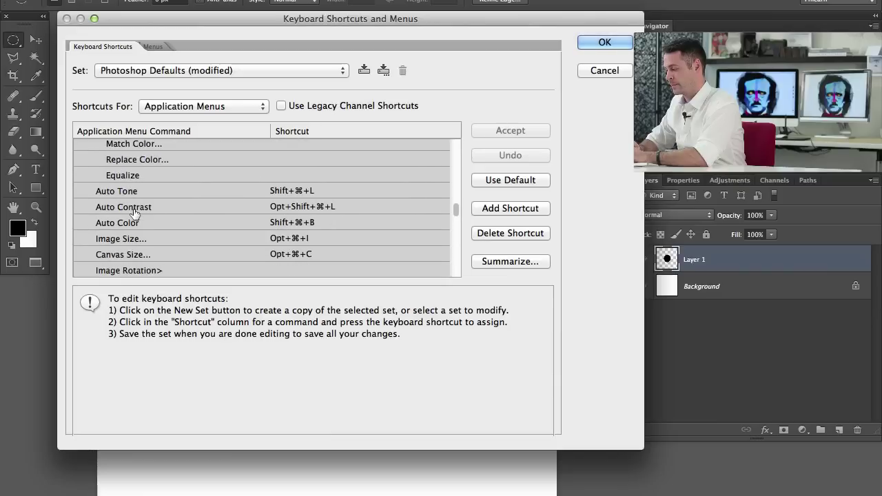
scroll(134, 213, down, 2)
scroll(135, 213, down, 2)
scroll(135, 213, down, 2)
scroll(135, 213, down, 2)
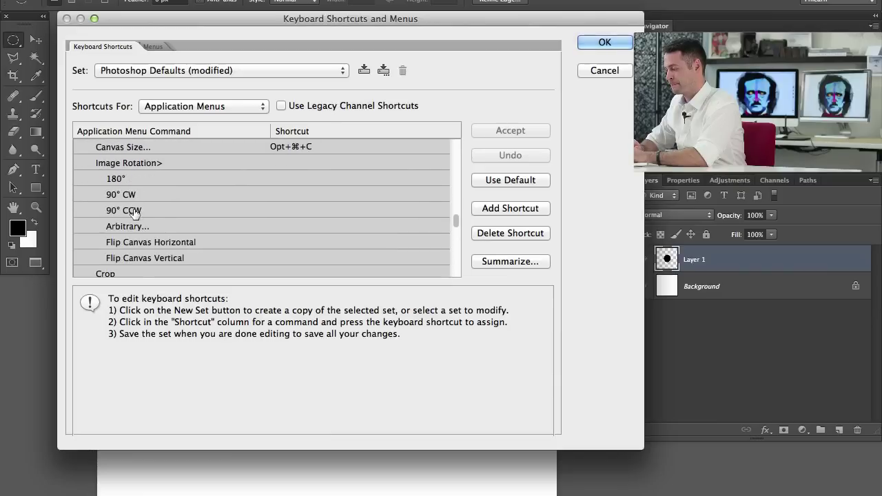
scroll(135, 213, down, 3)
Step: Assign Opt+Shift+Cmd+C to Crop, accepting the conflict with Content-Aware Scale
click(276, 221)
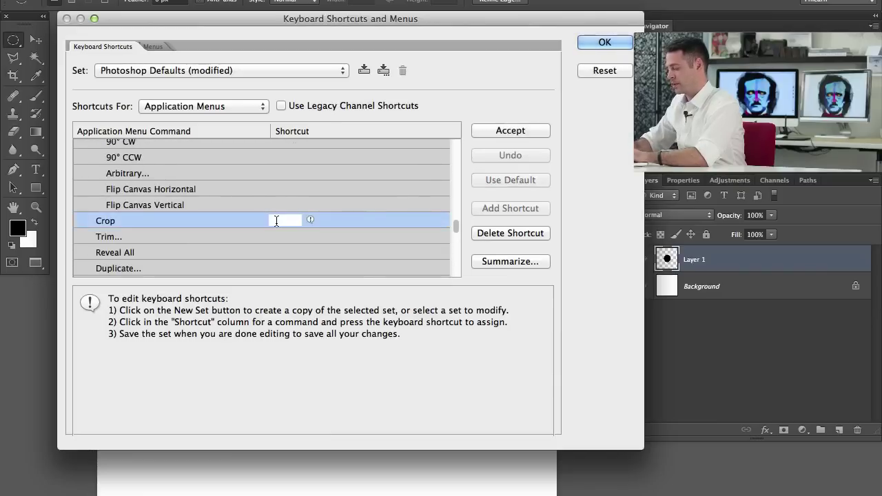
key(alt+shift+super+c)
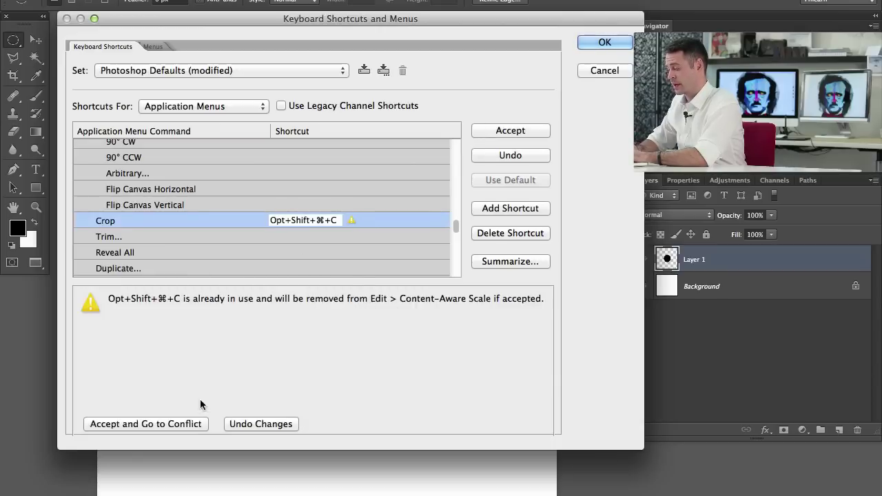
click(172, 426)
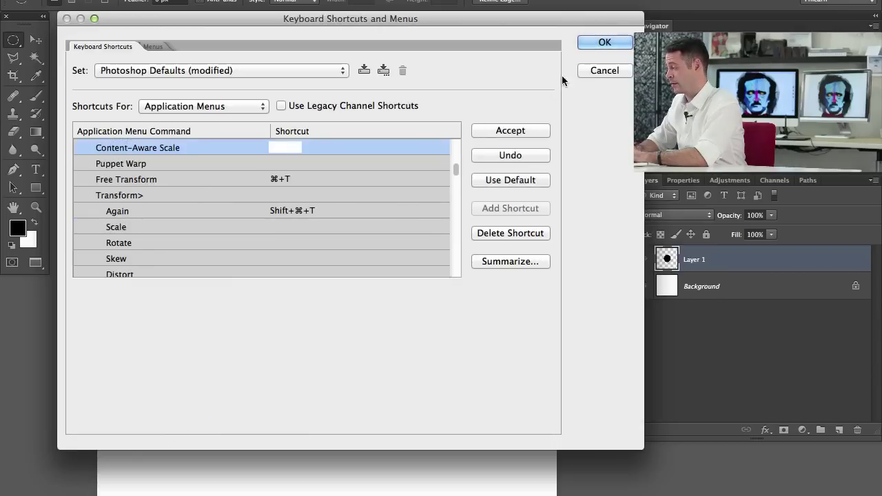
Step: Save the shortcut changes, then test-crop to the circle, undo it and deselect
click(591, 44)
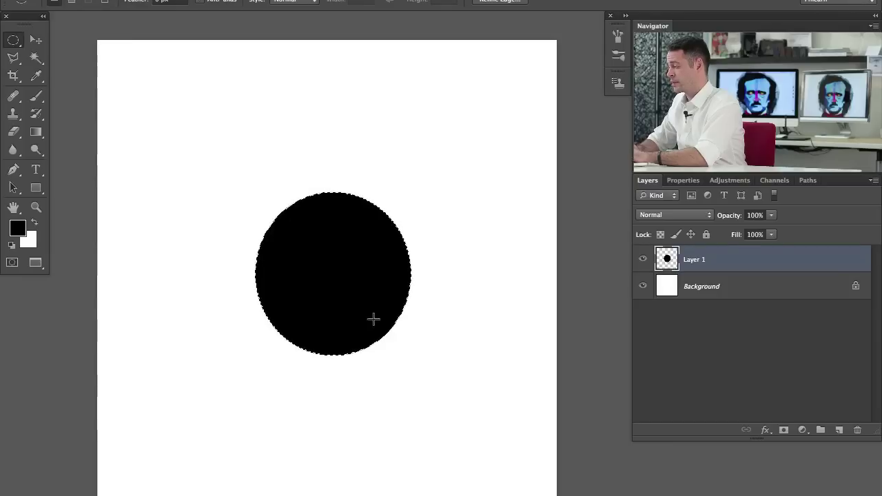
key(ctrl+alt+shift+c)
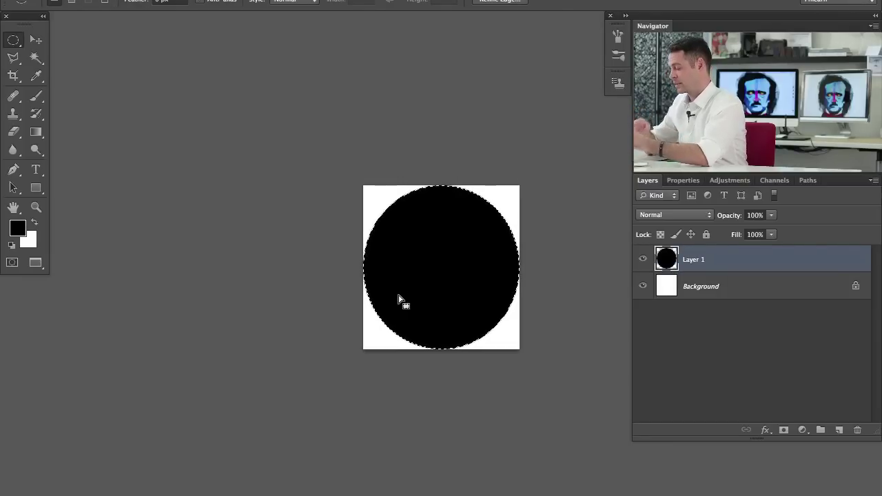
key(ctrl+z)
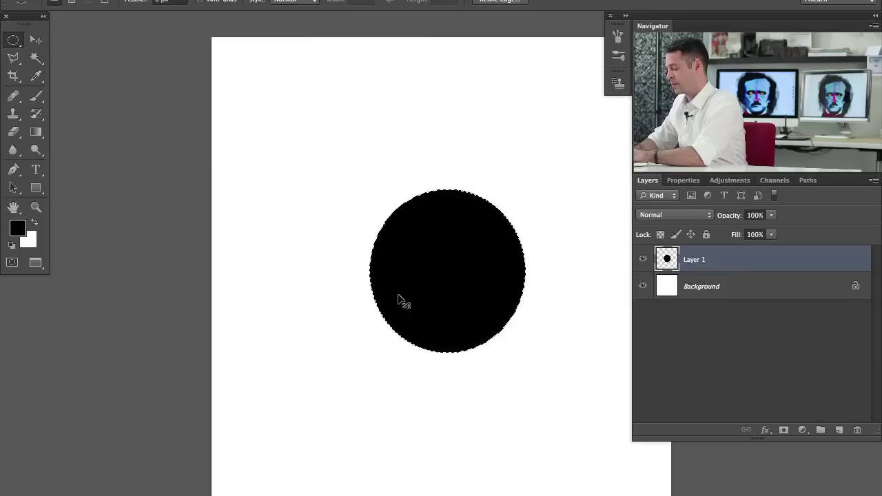
key(ctrl+d)
Step: Pan the page left and reopen the last filter's High Pass settings with Cmd+Opt+F
drag(476, 282, 384, 277)
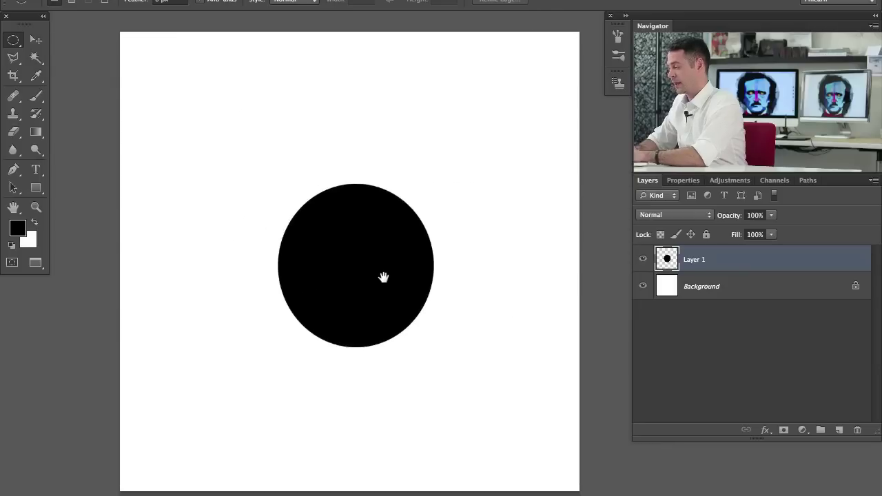
key(ctrl+alt+f)
key(Escape)
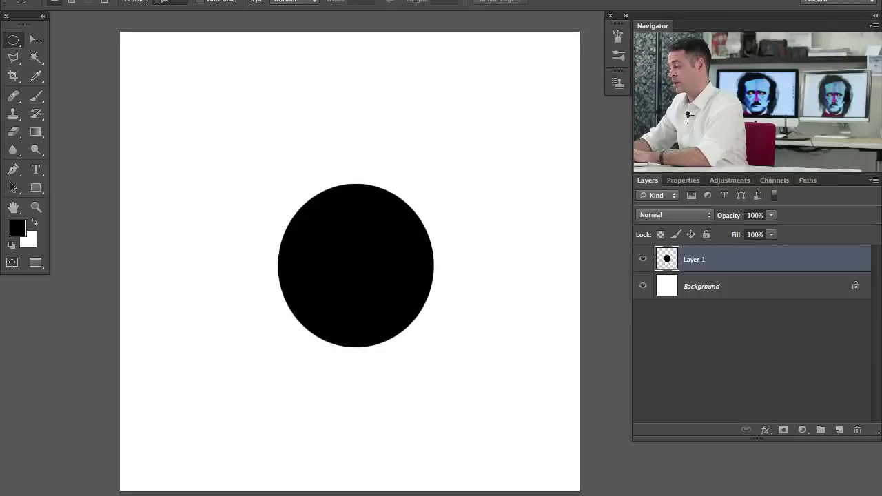
key(ctrl+alt+f)
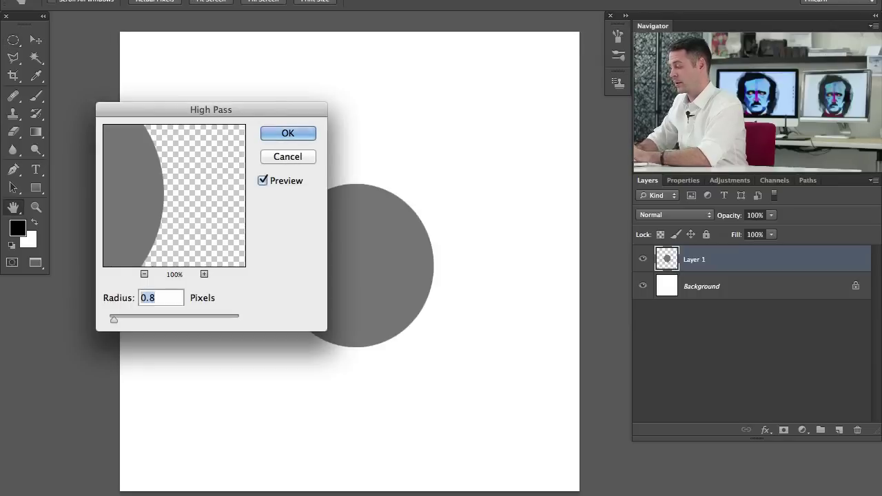
Step: Apply High Pass to grey the circle, delete its layer, then add and delete an empty layer
click(301, 135)
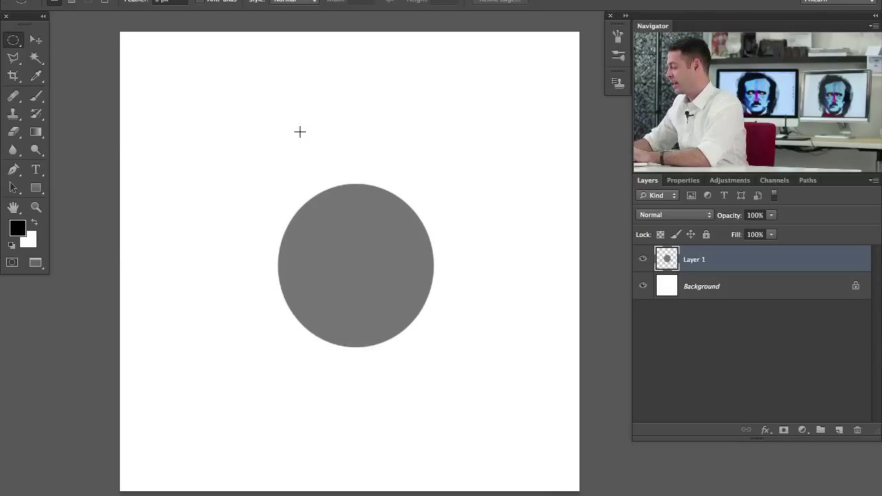
key(Delete)
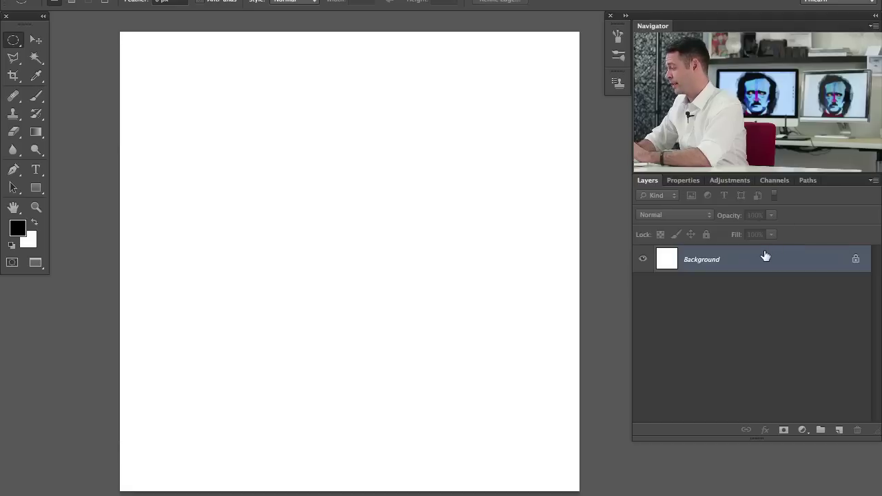
drag(761, 260, 819, 343)
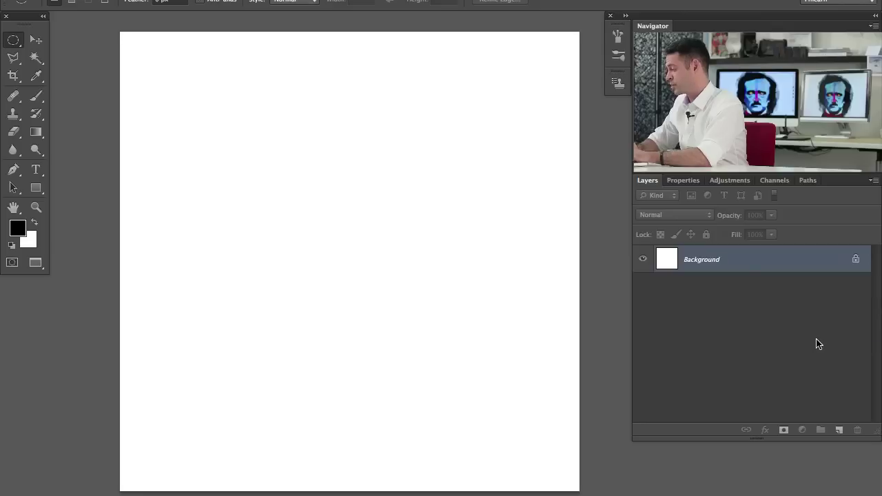
key(ctrl+shift+alt+n)
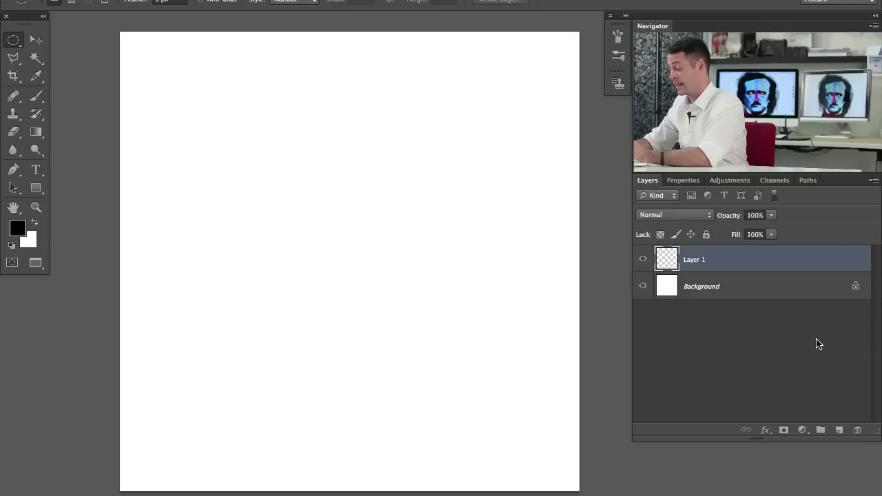
key(Delete)
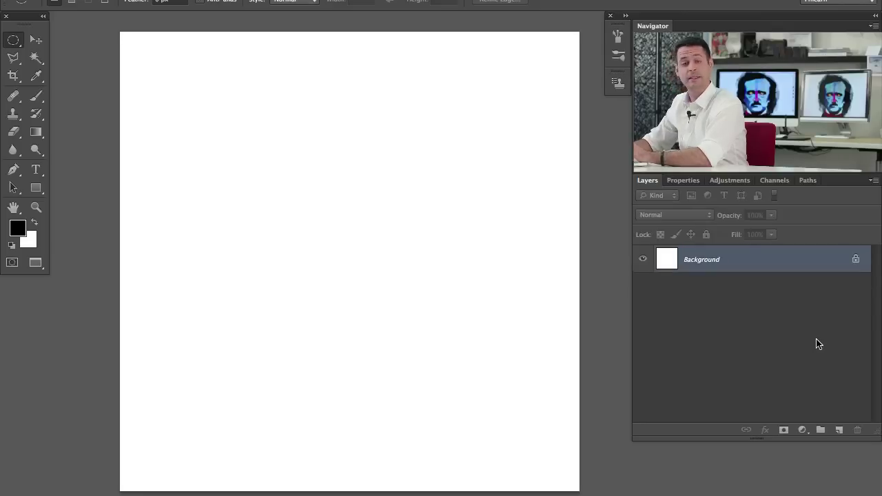